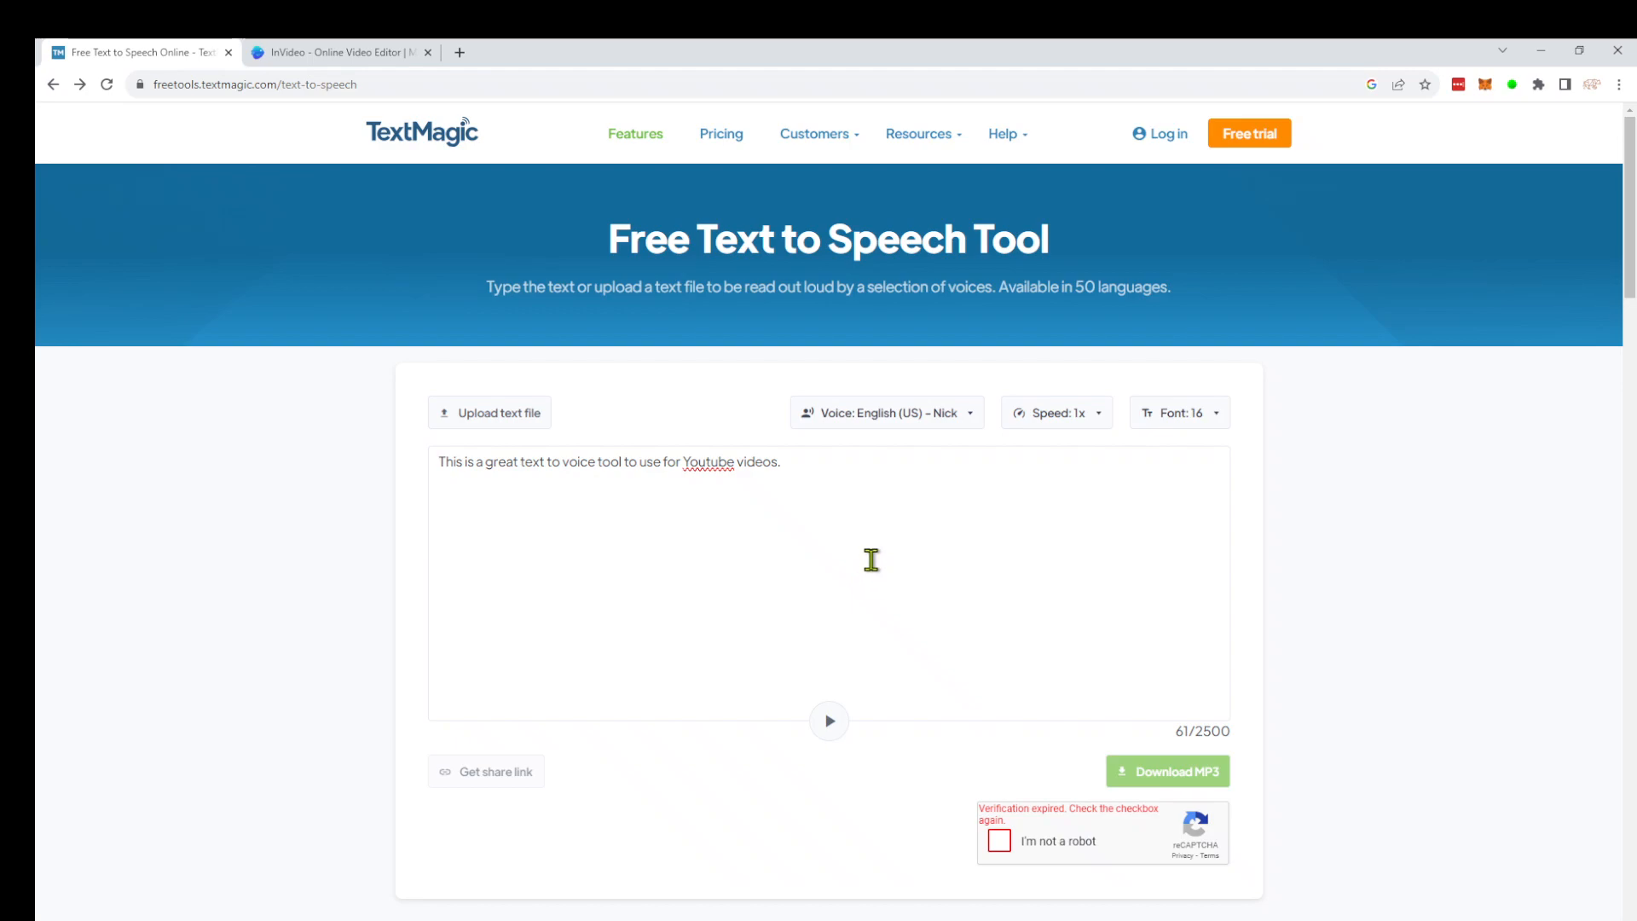
Step: Pass the reCAPTCHA check and choose the English (US) - Olive voice for the text
click(999, 839)
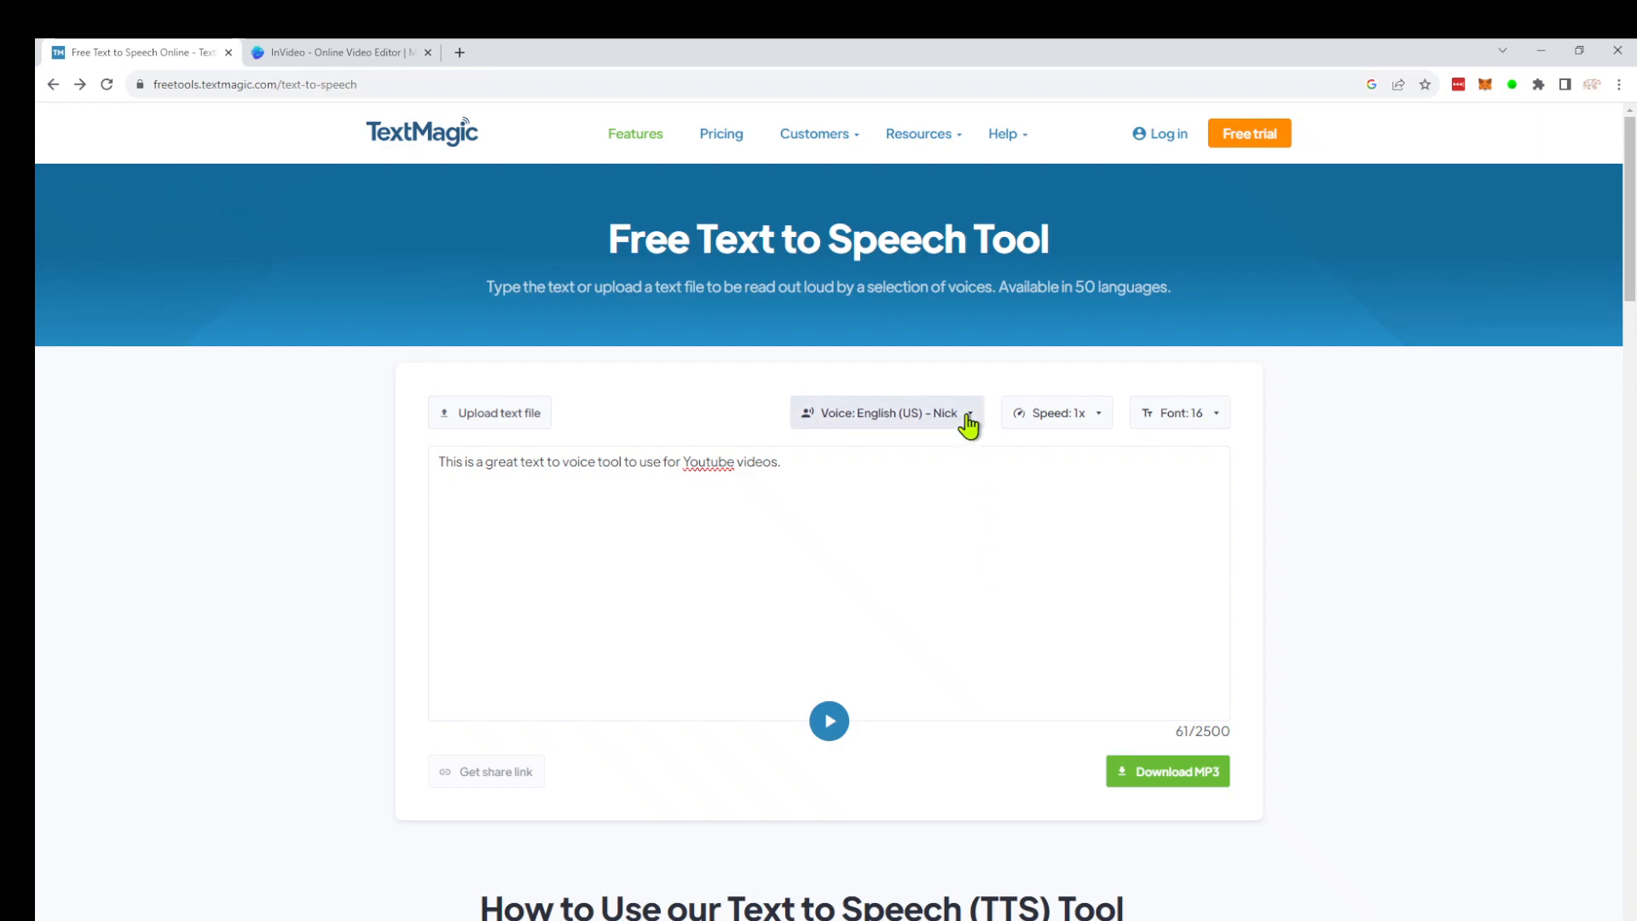
click(805, 464)
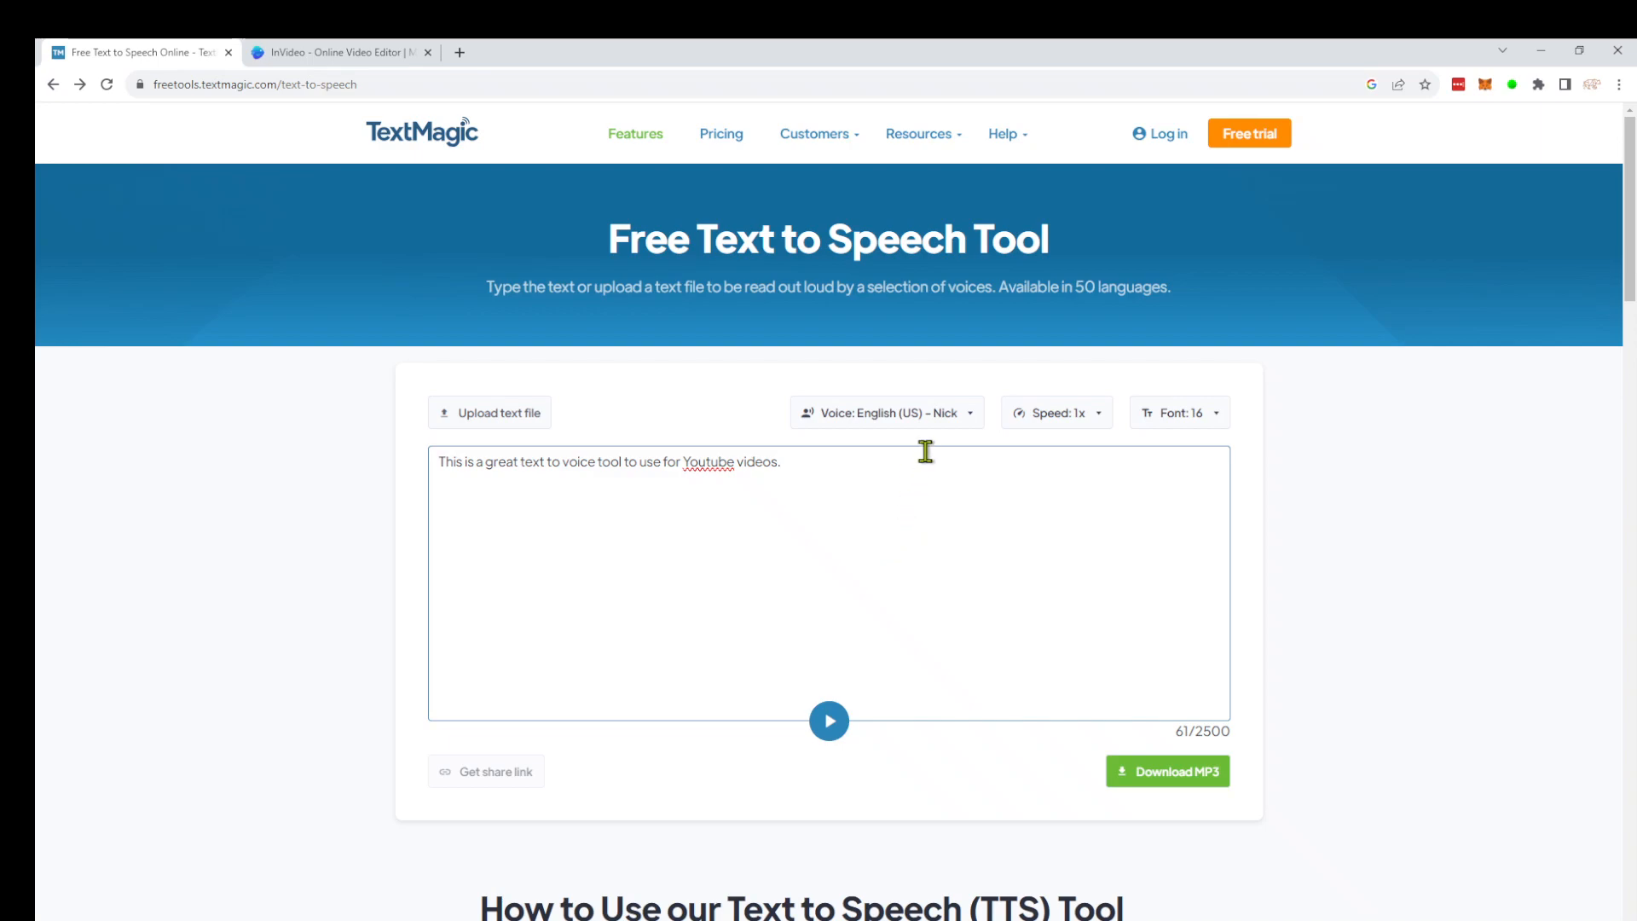
click(954, 418)
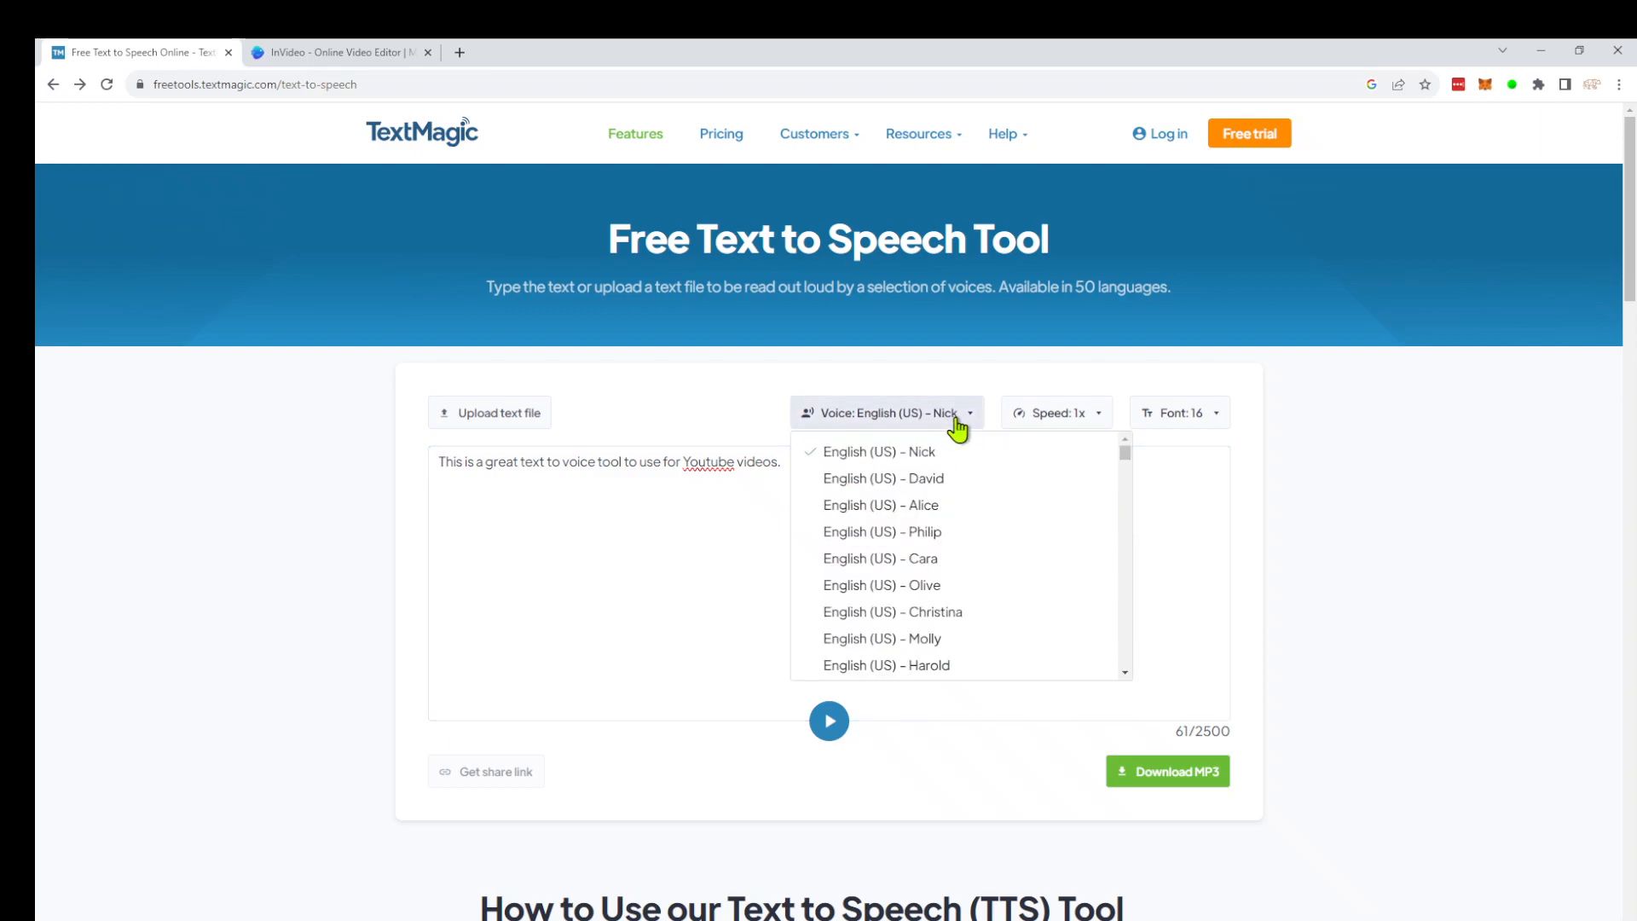
mouse_move(1125, 460)
mouse_down()
mouse_move(1137, 586)
mouse_move(1136, 457)
mouse_up()
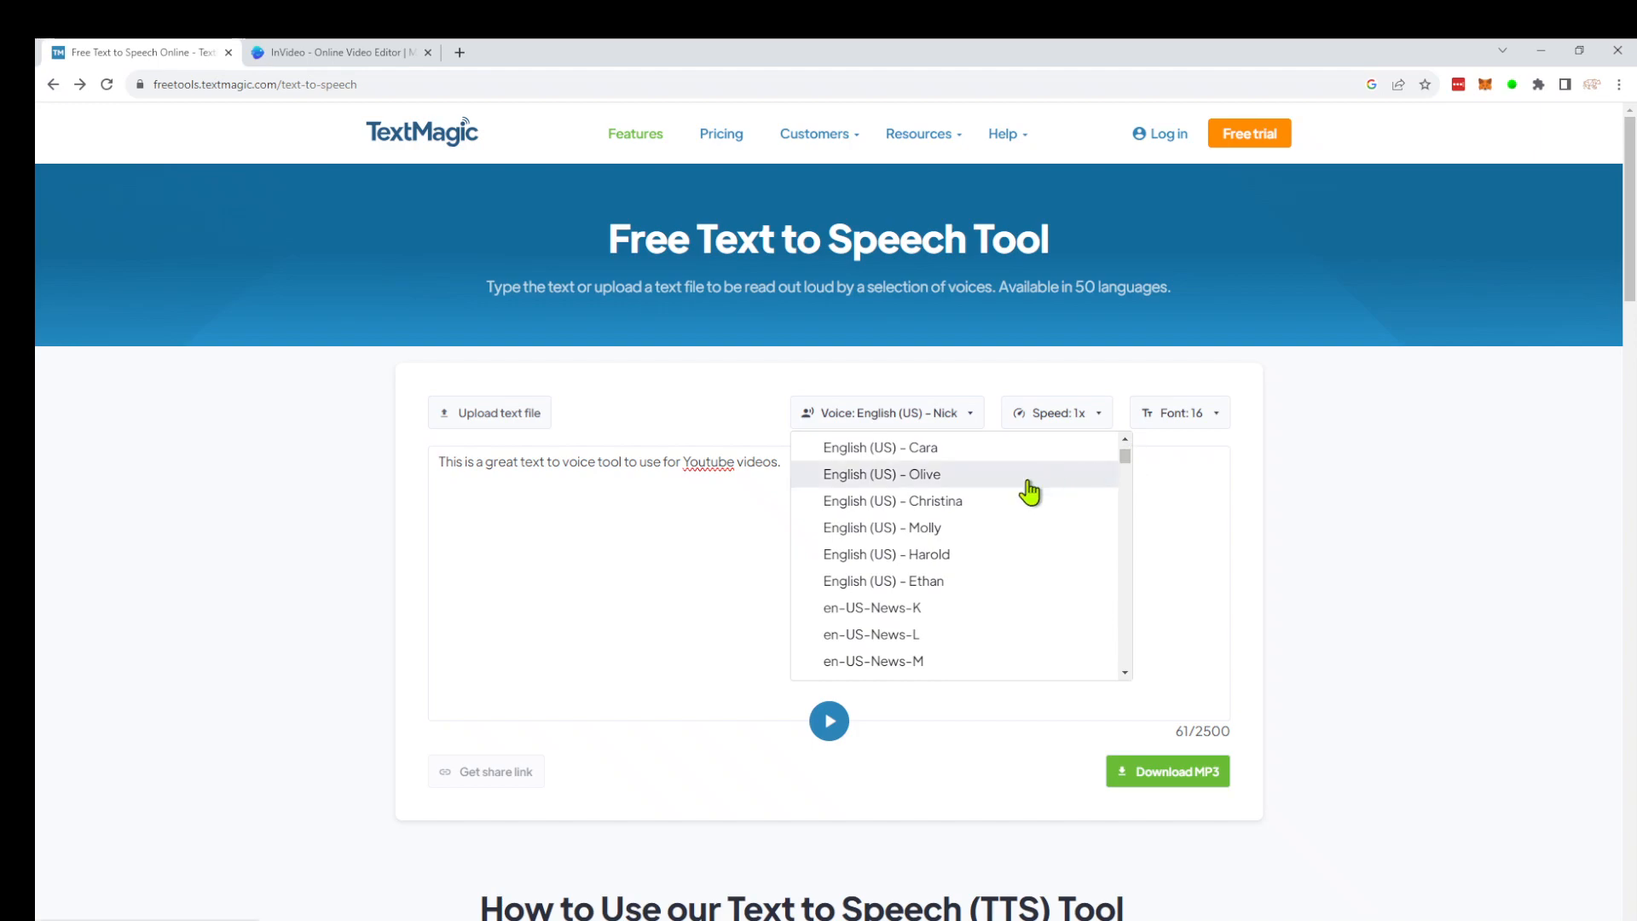
click(1001, 475)
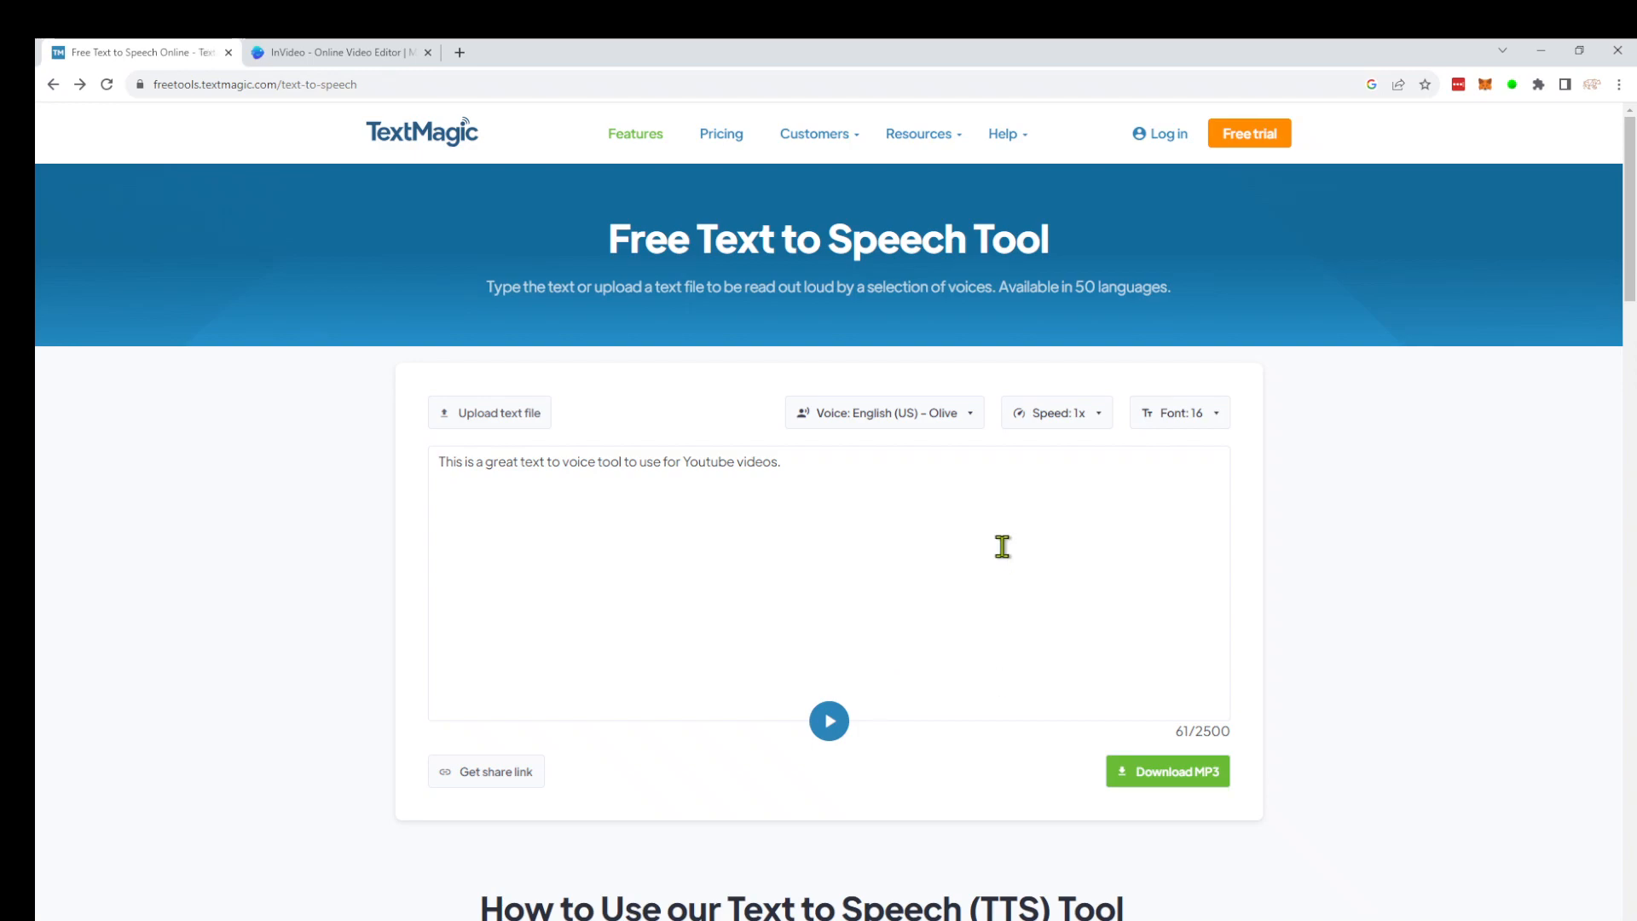
Step: Set the reading speed to 1.25x and play the speech after passing the reCAPTCHA check
click(1098, 418)
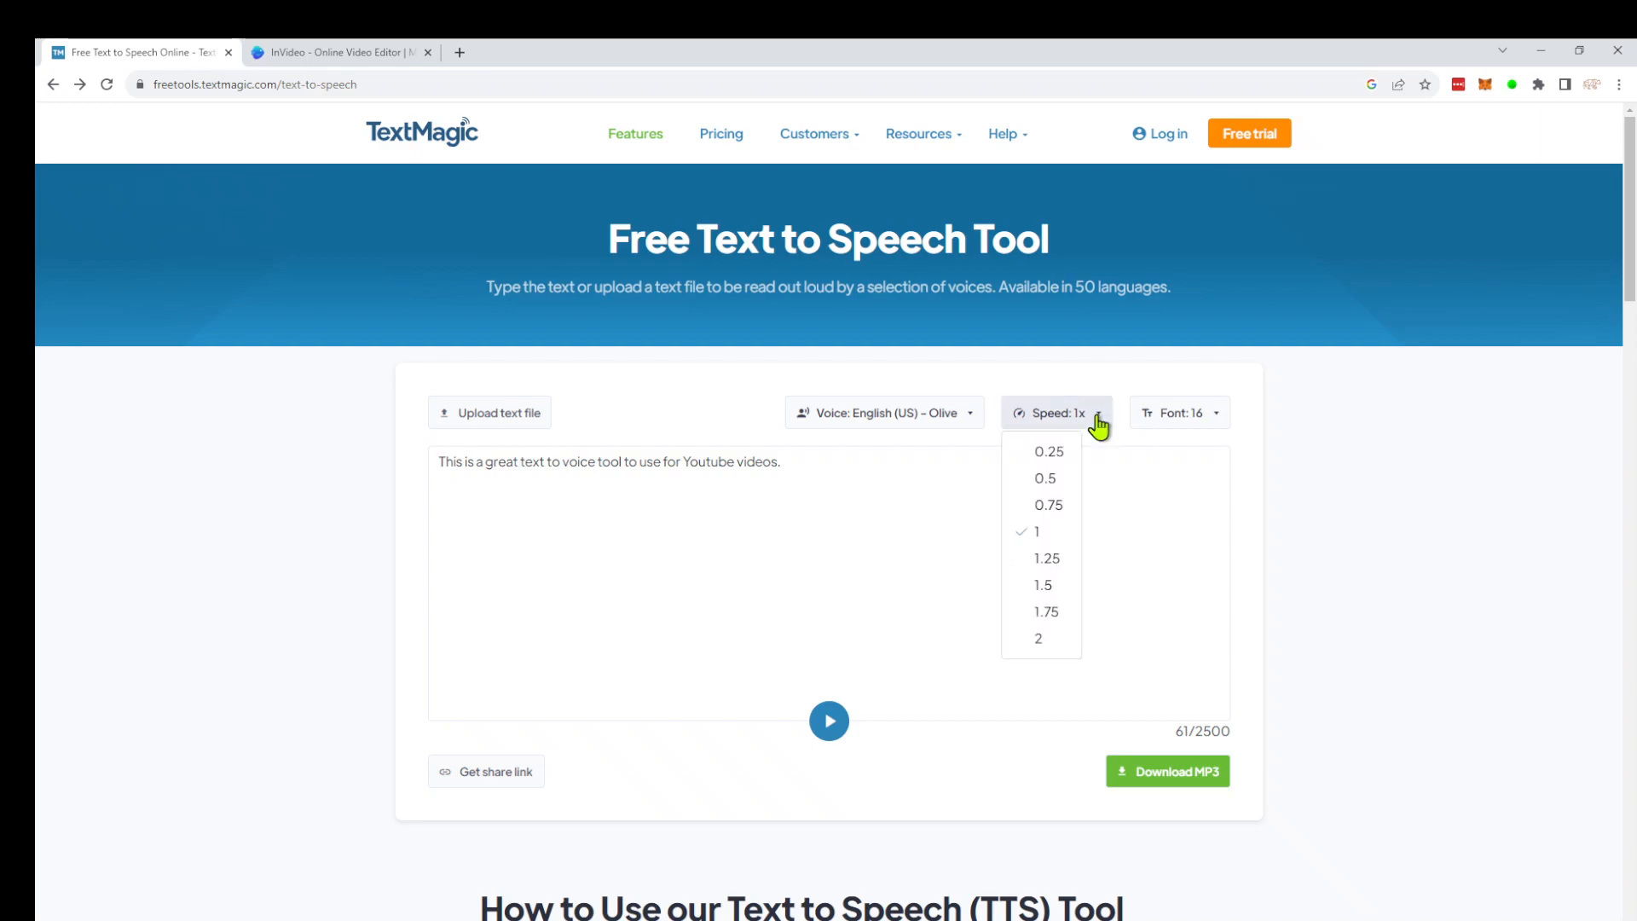
click(1049, 568)
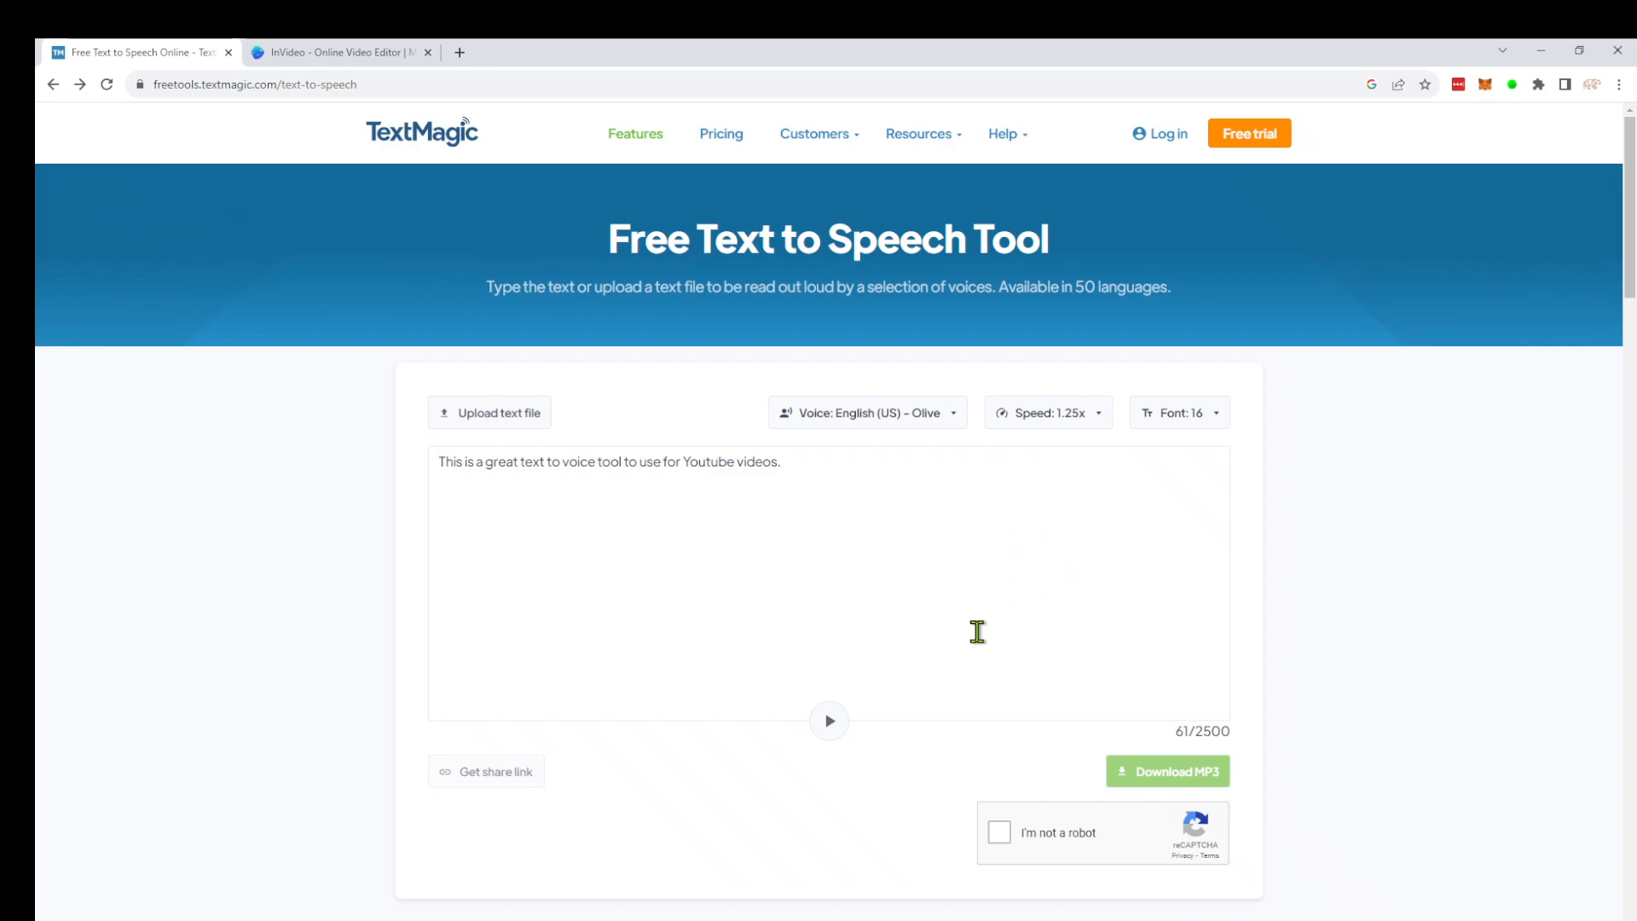
click(999, 833)
click(830, 728)
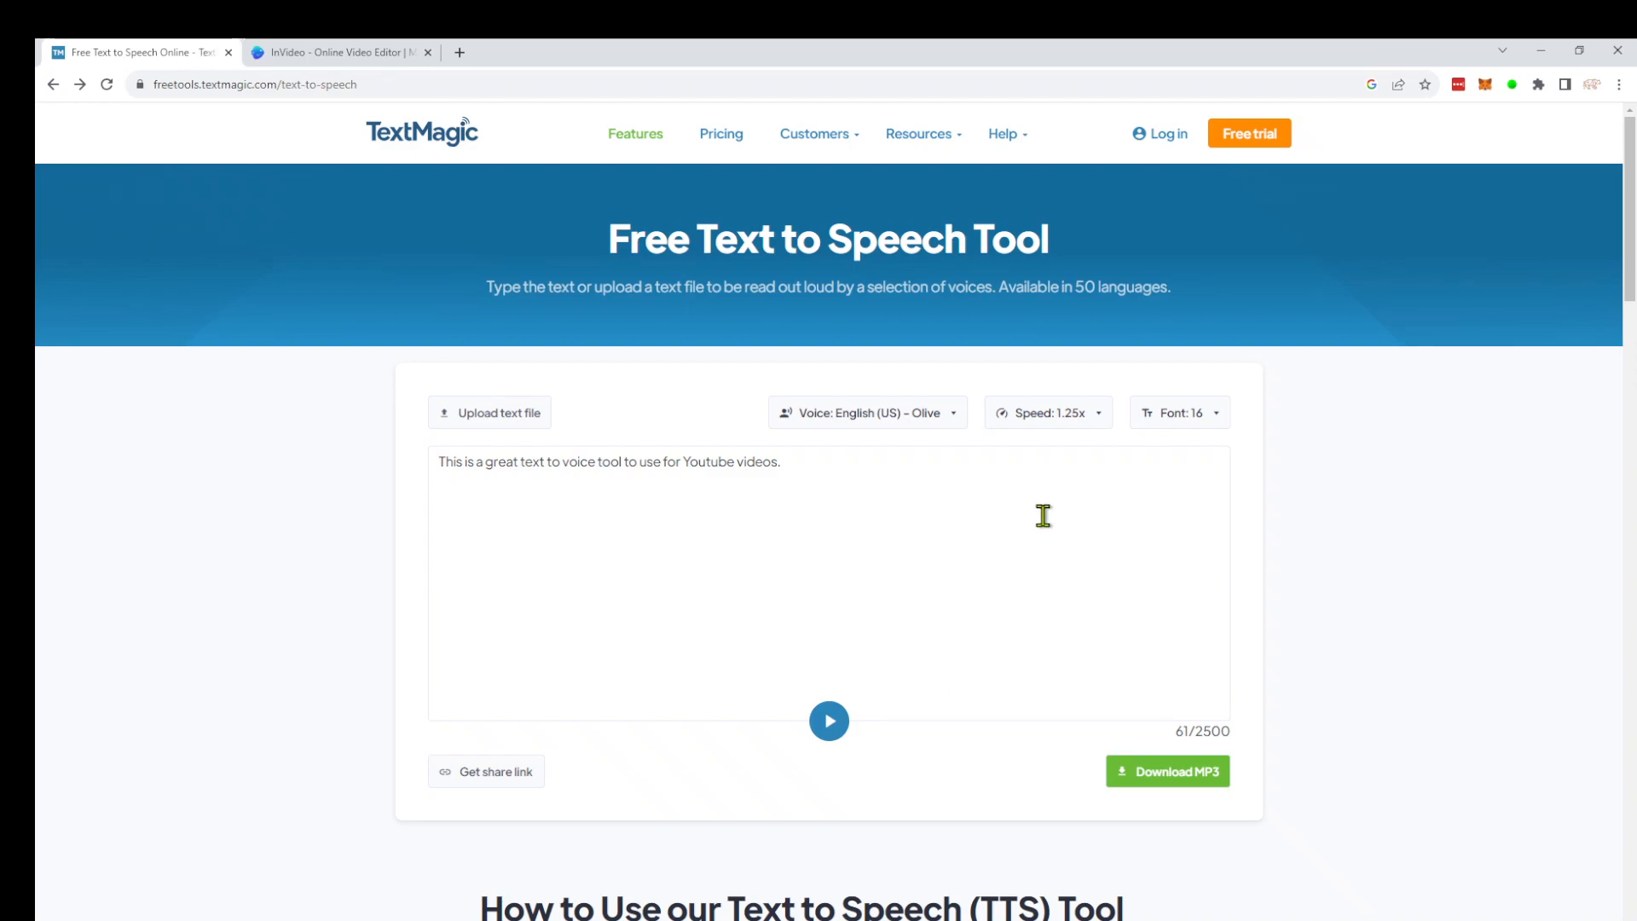
Step: Change the reading voice to en-GB-News-I
click(950, 422)
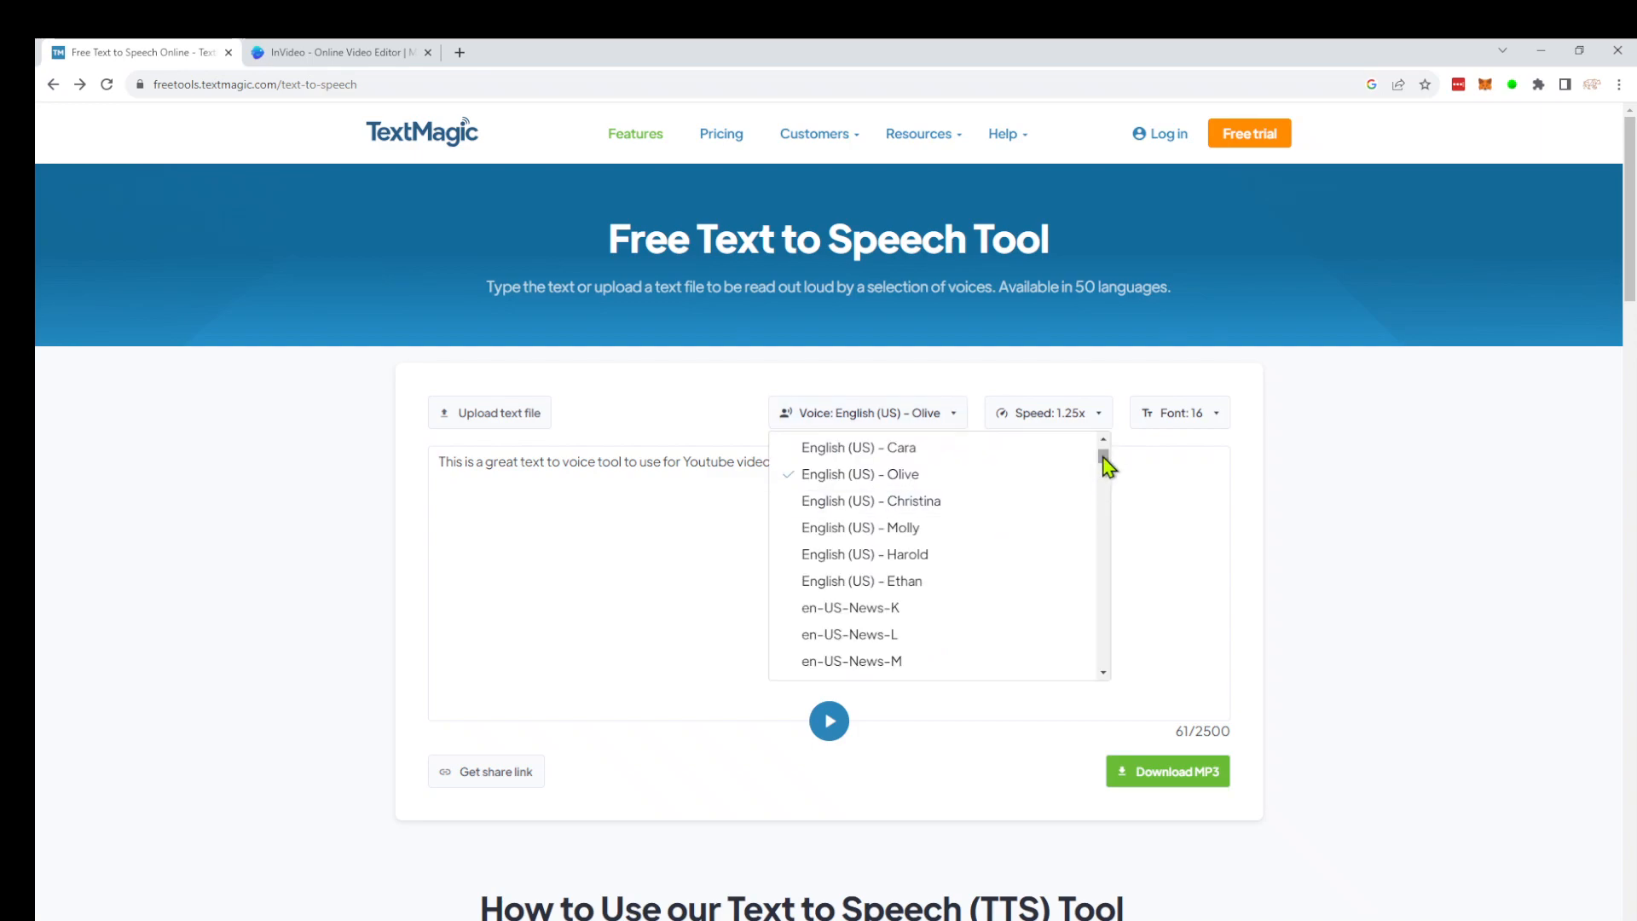
drag(1104, 465, 1105, 492)
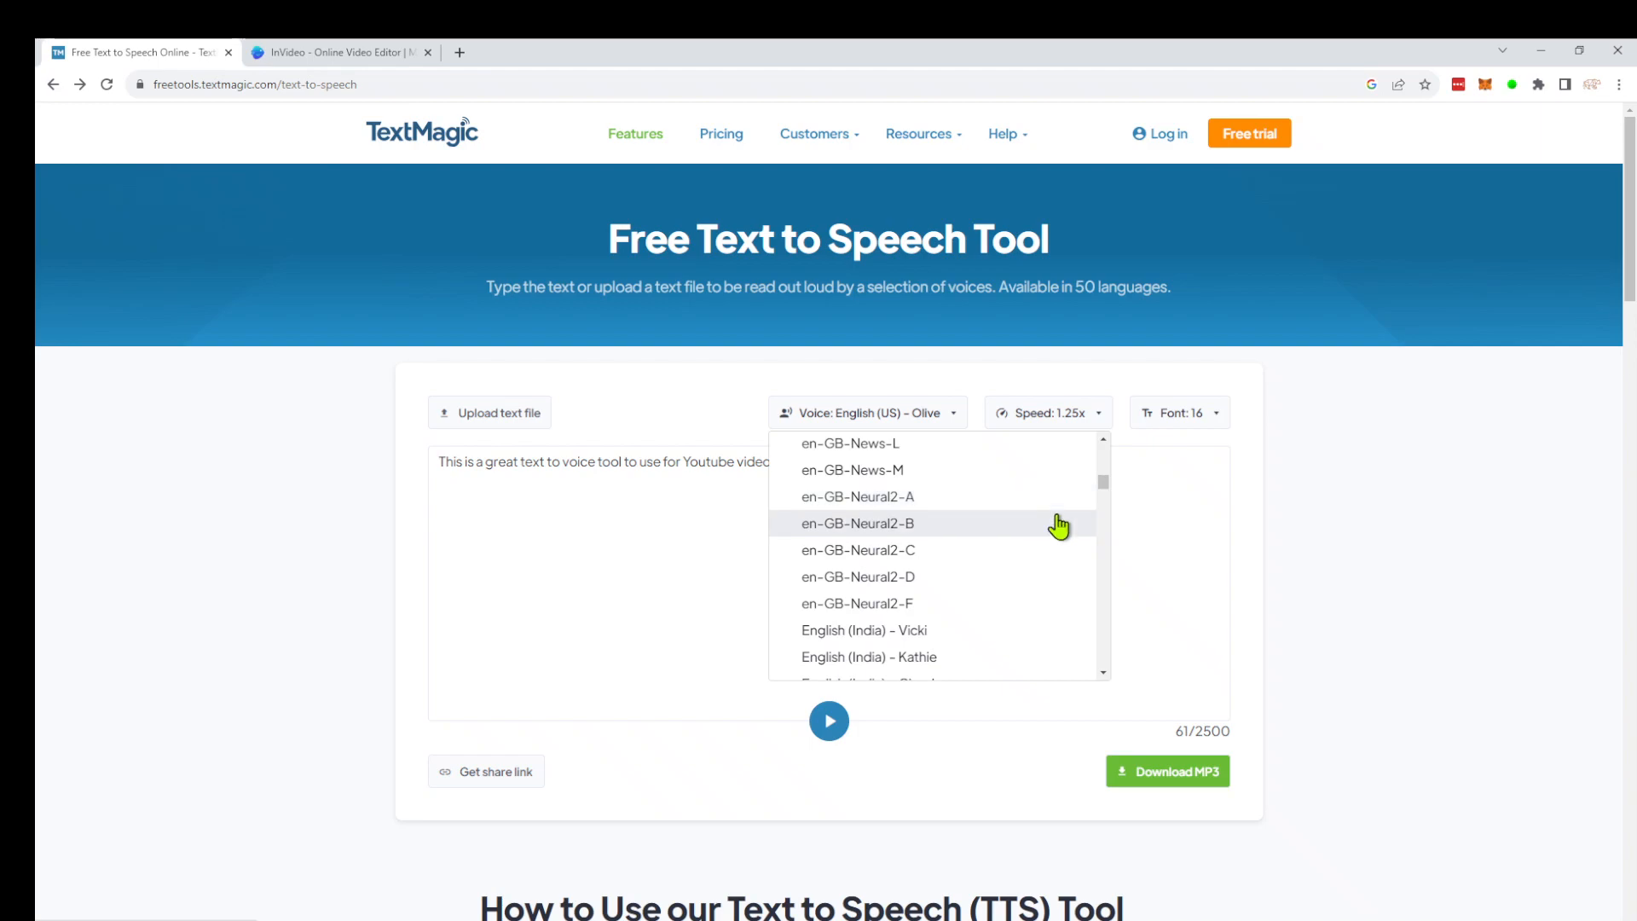
mouse_move(1106, 486)
mouse_down()
mouse_move(1107, 610)
mouse_move(1099, 471)
mouse_up()
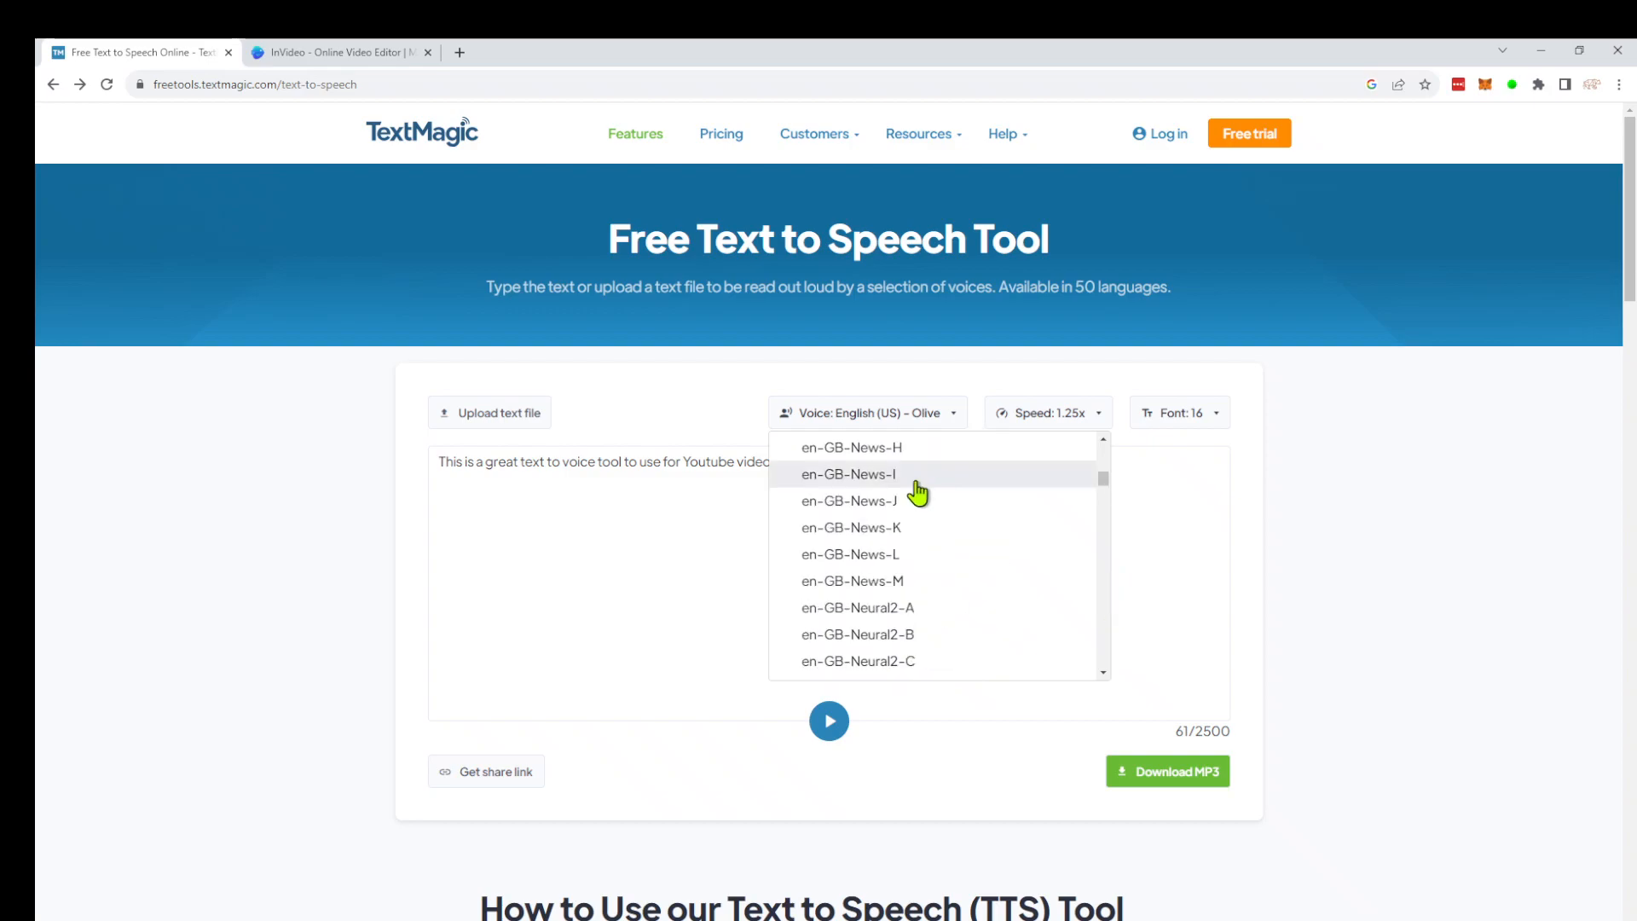
click(917, 491)
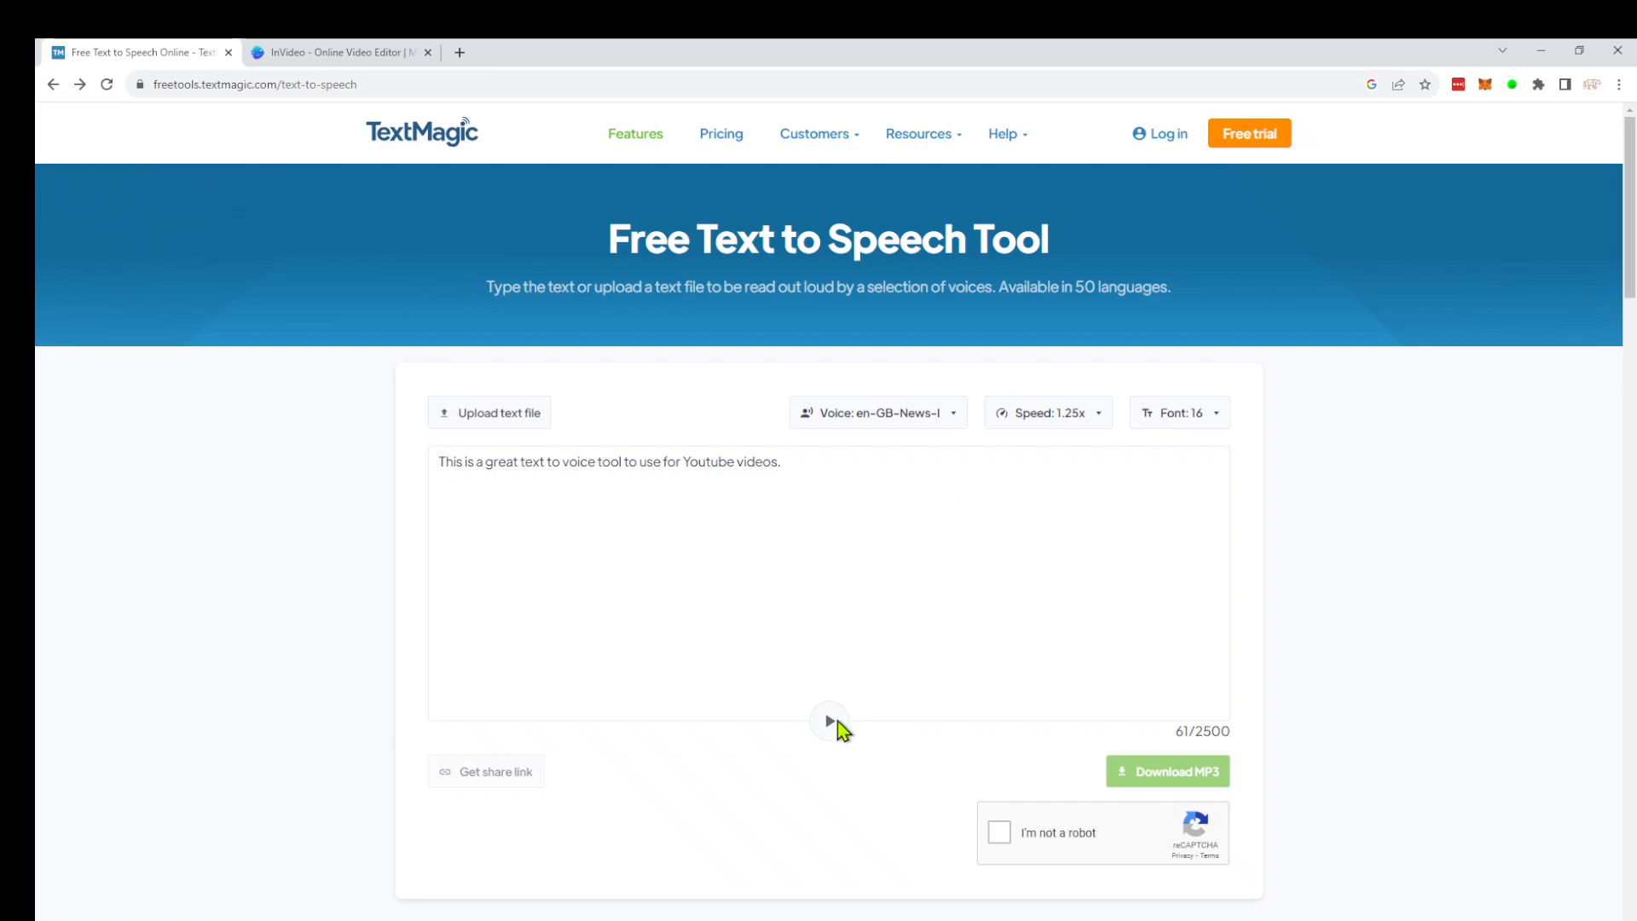
Step: Solve the reCAPTCHA image challenges by marking the bus and motorcycle squares, and play the text in the selected British voice
click(999, 832)
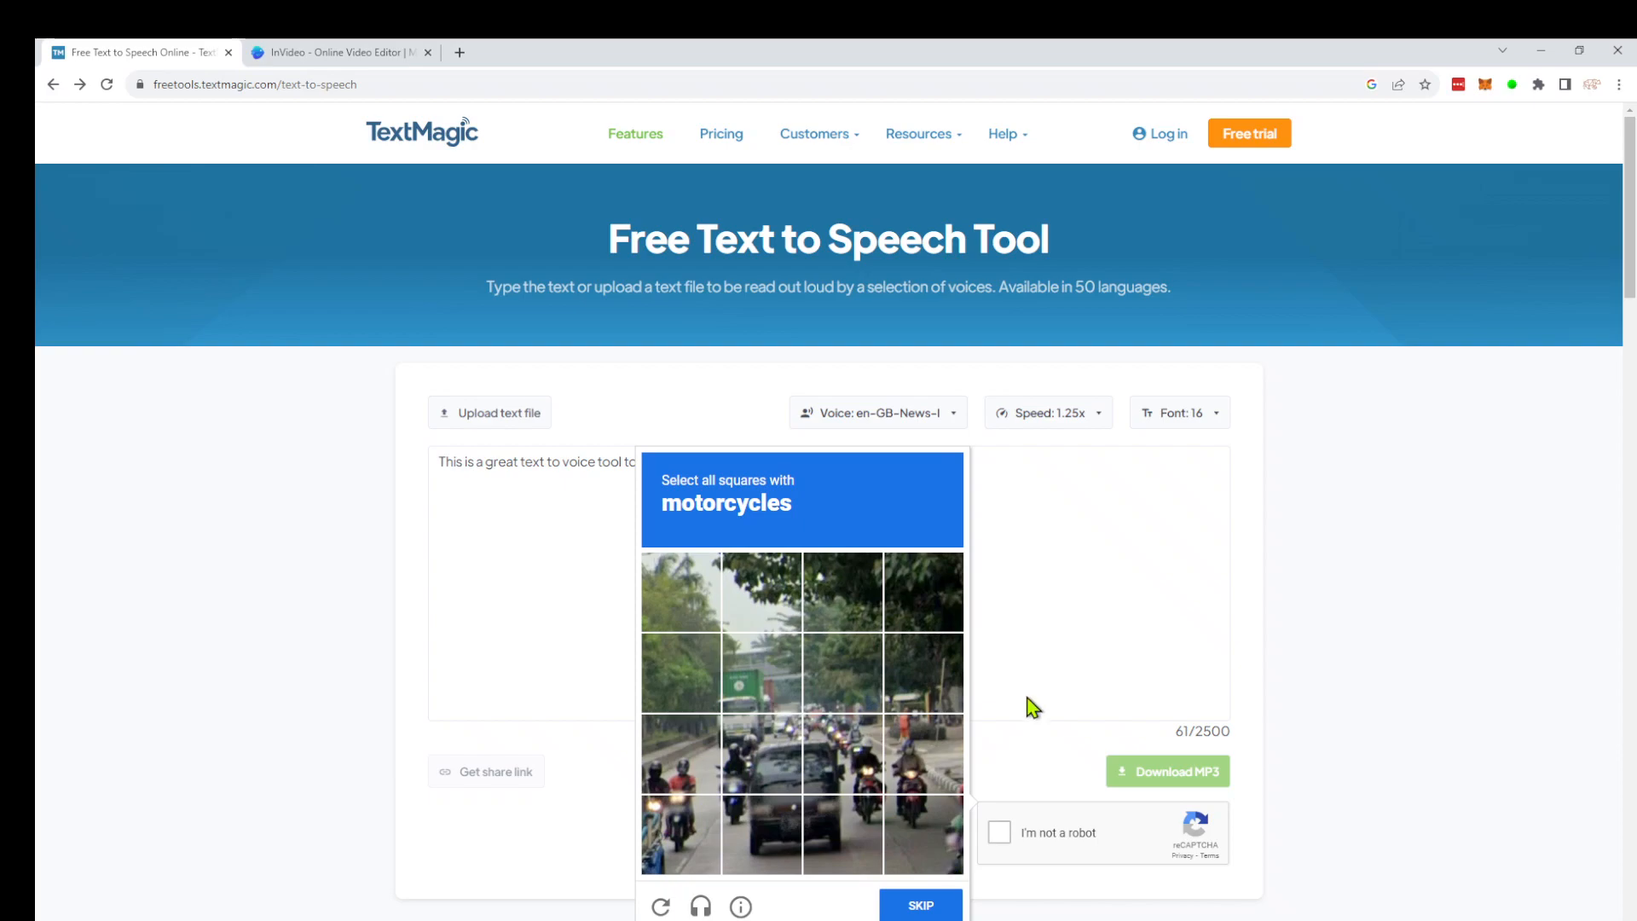
click(936, 907)
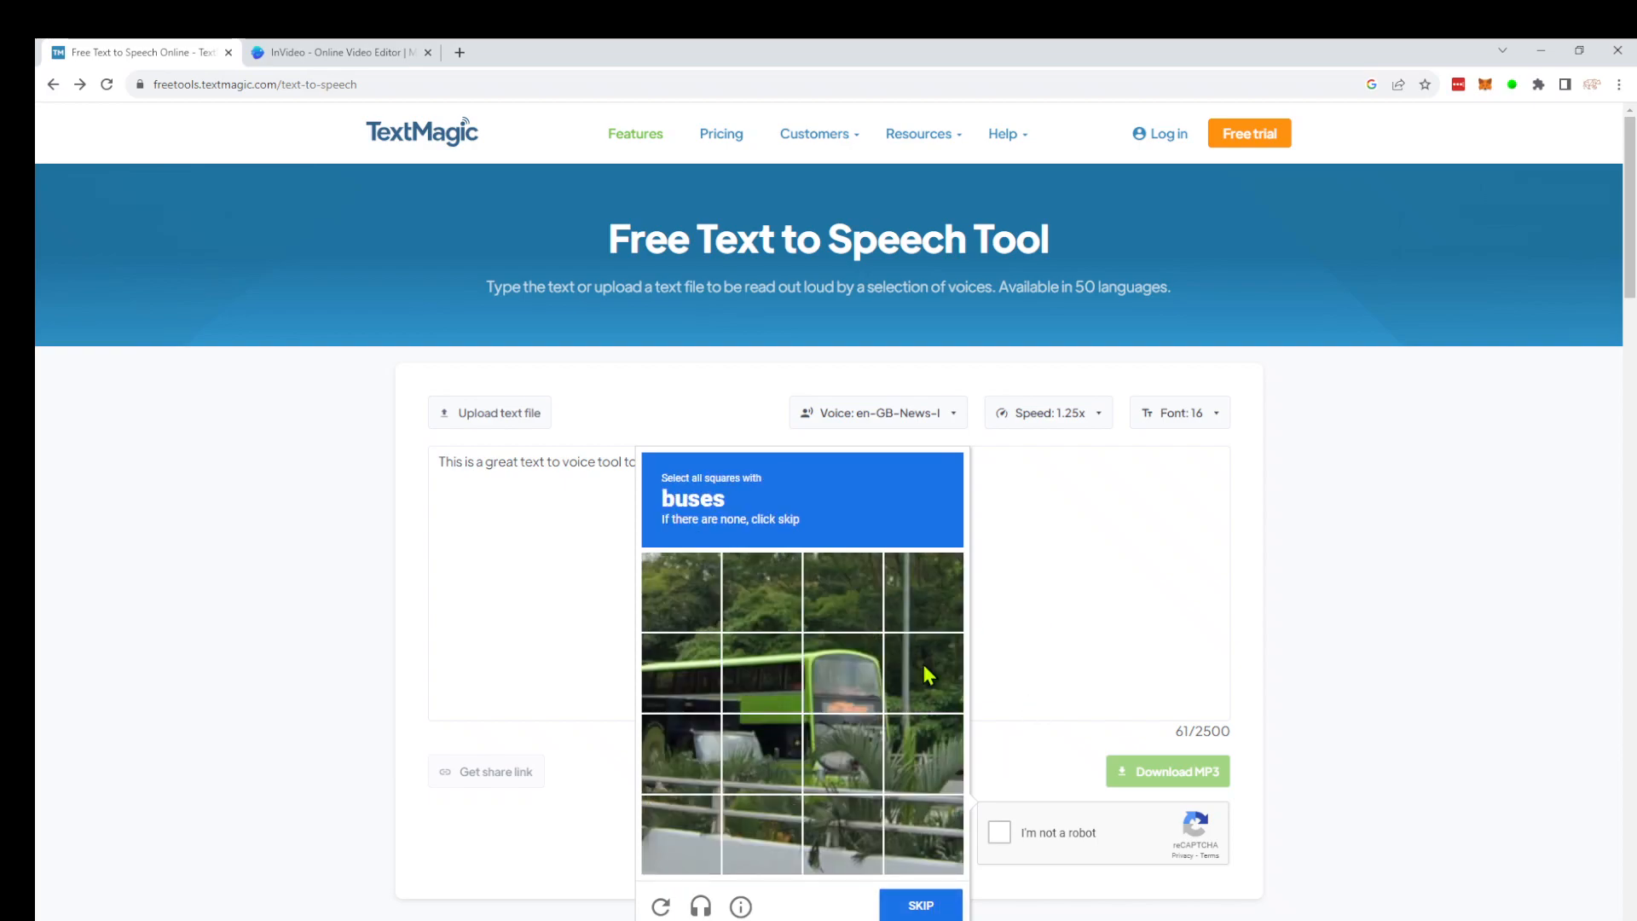
click(828, 676)
click(779, 679)
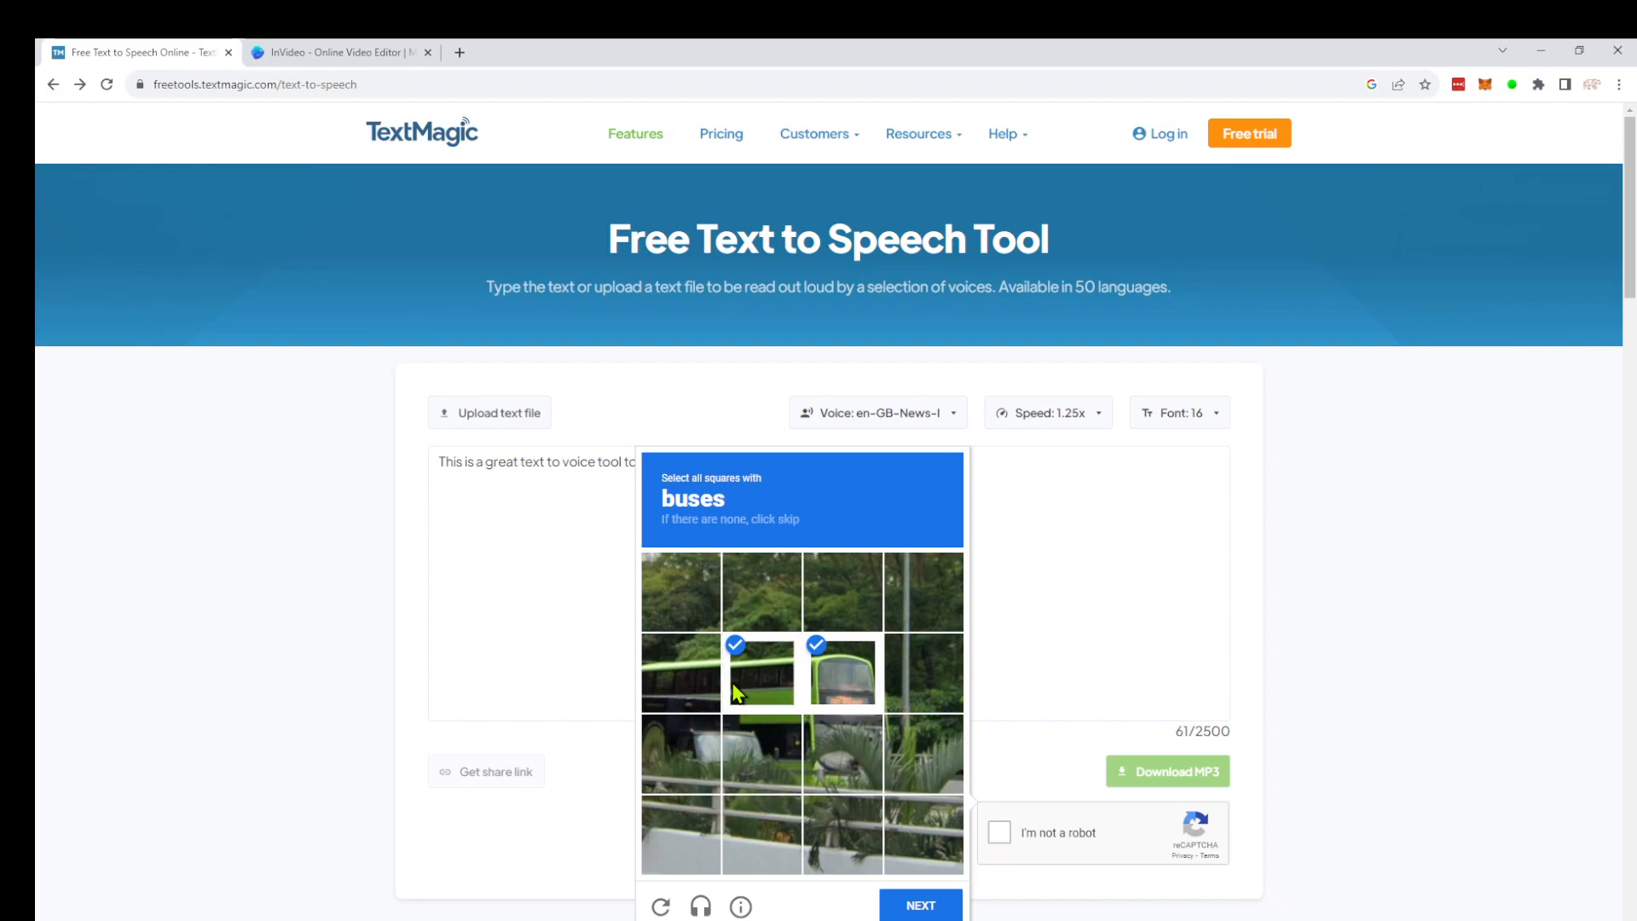
click(682, 675)
click(921, 905)
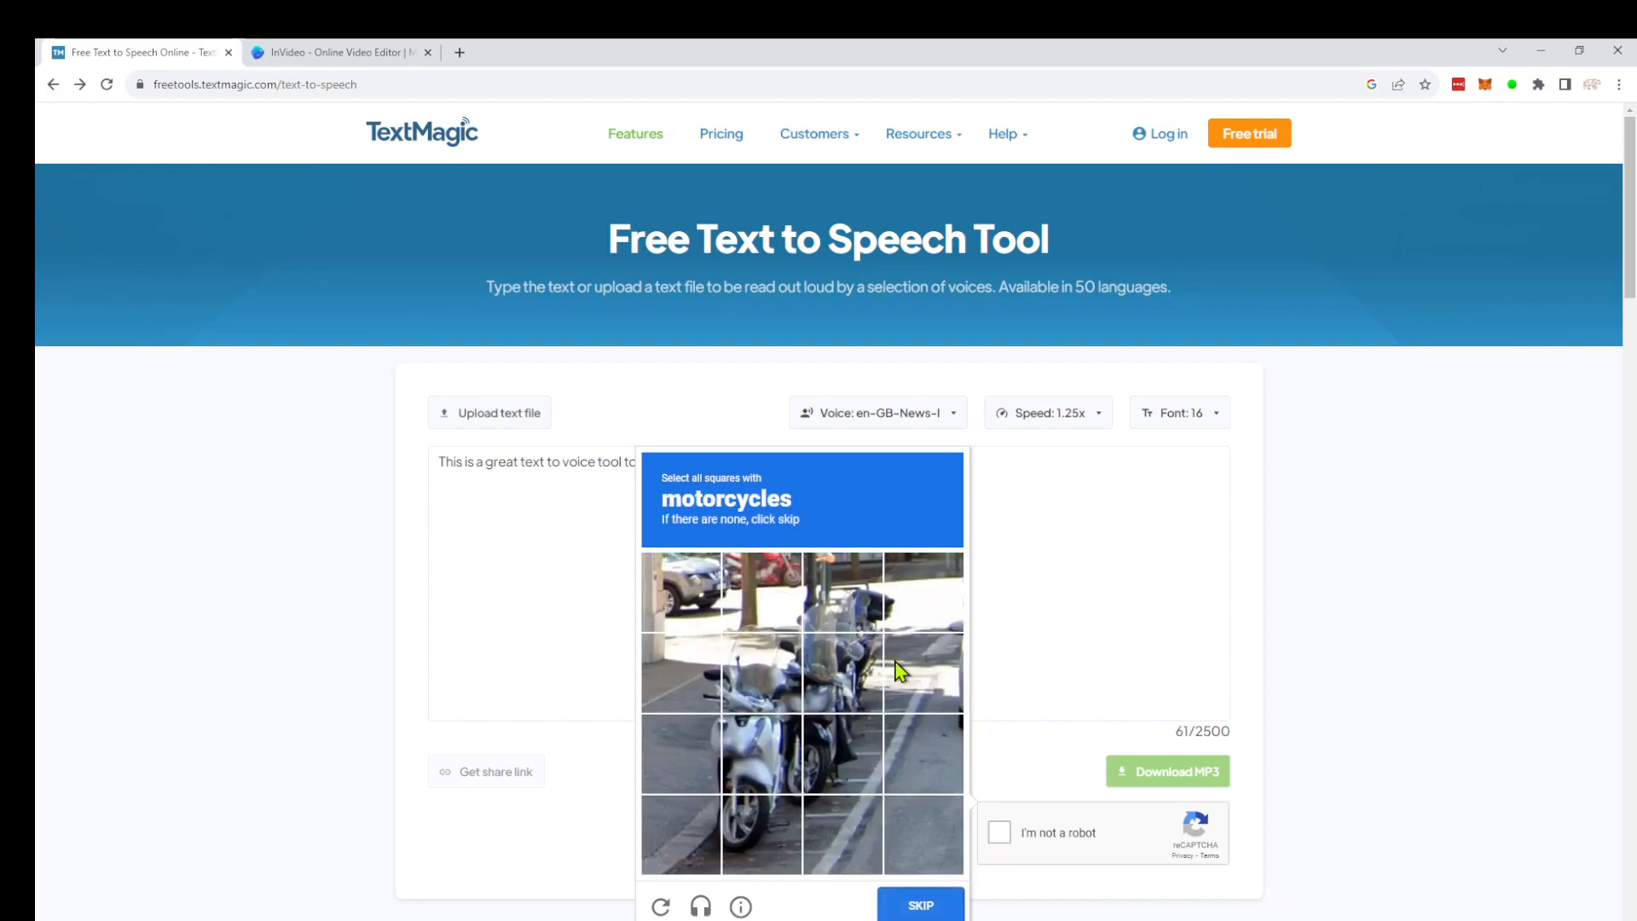
click(753, 782)
click(759, 825)
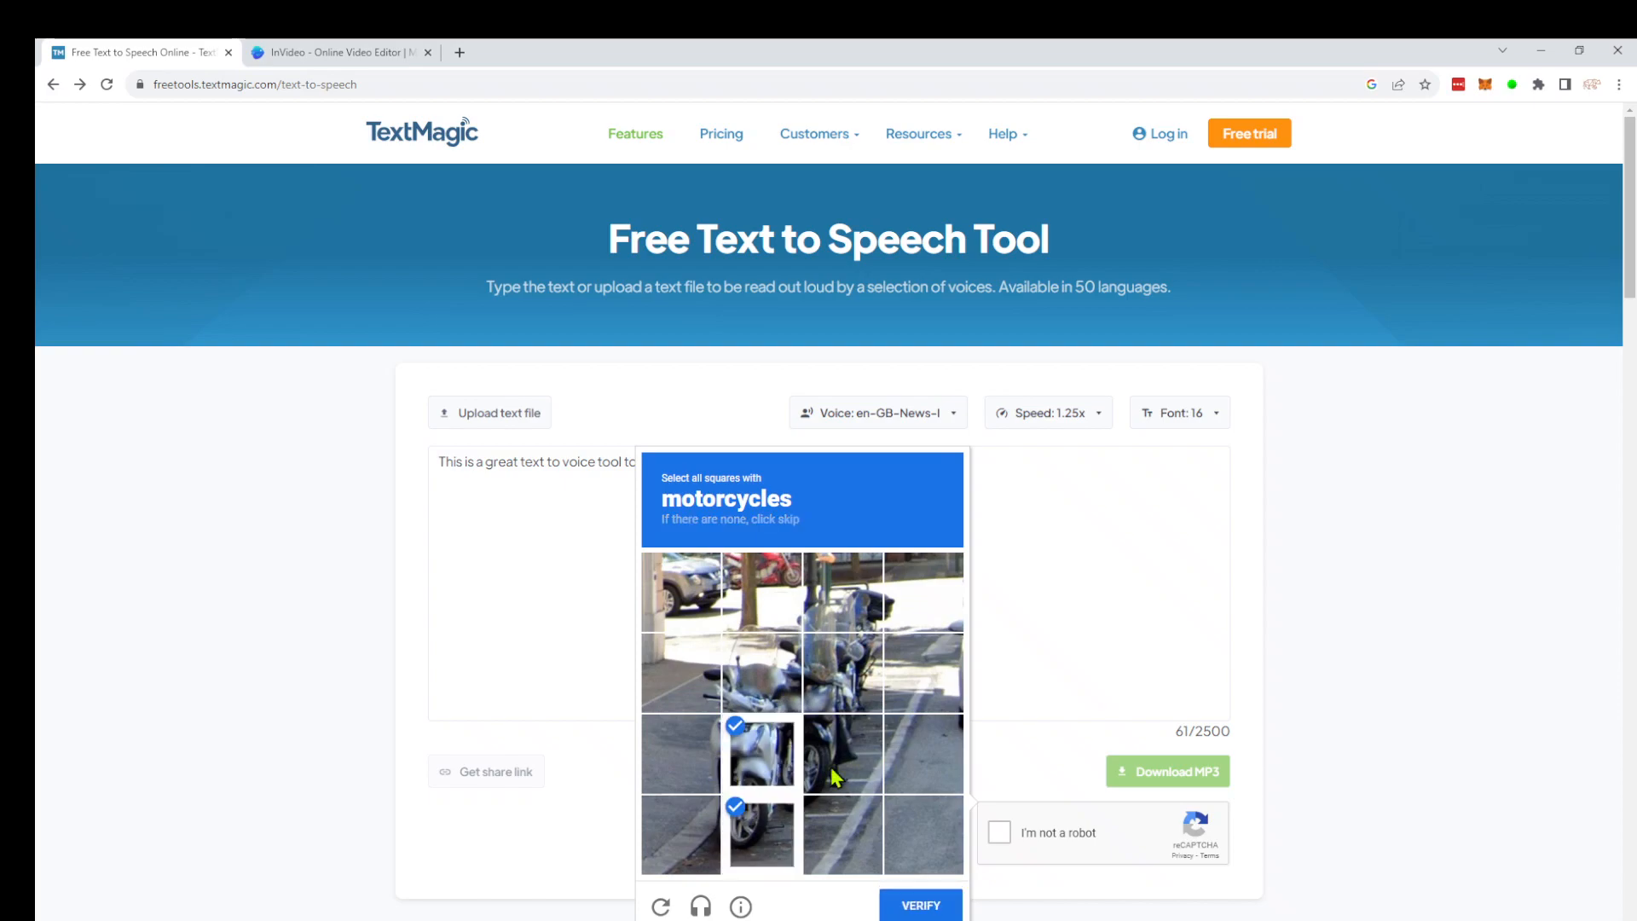
click(840, 735)
click(840, 674)
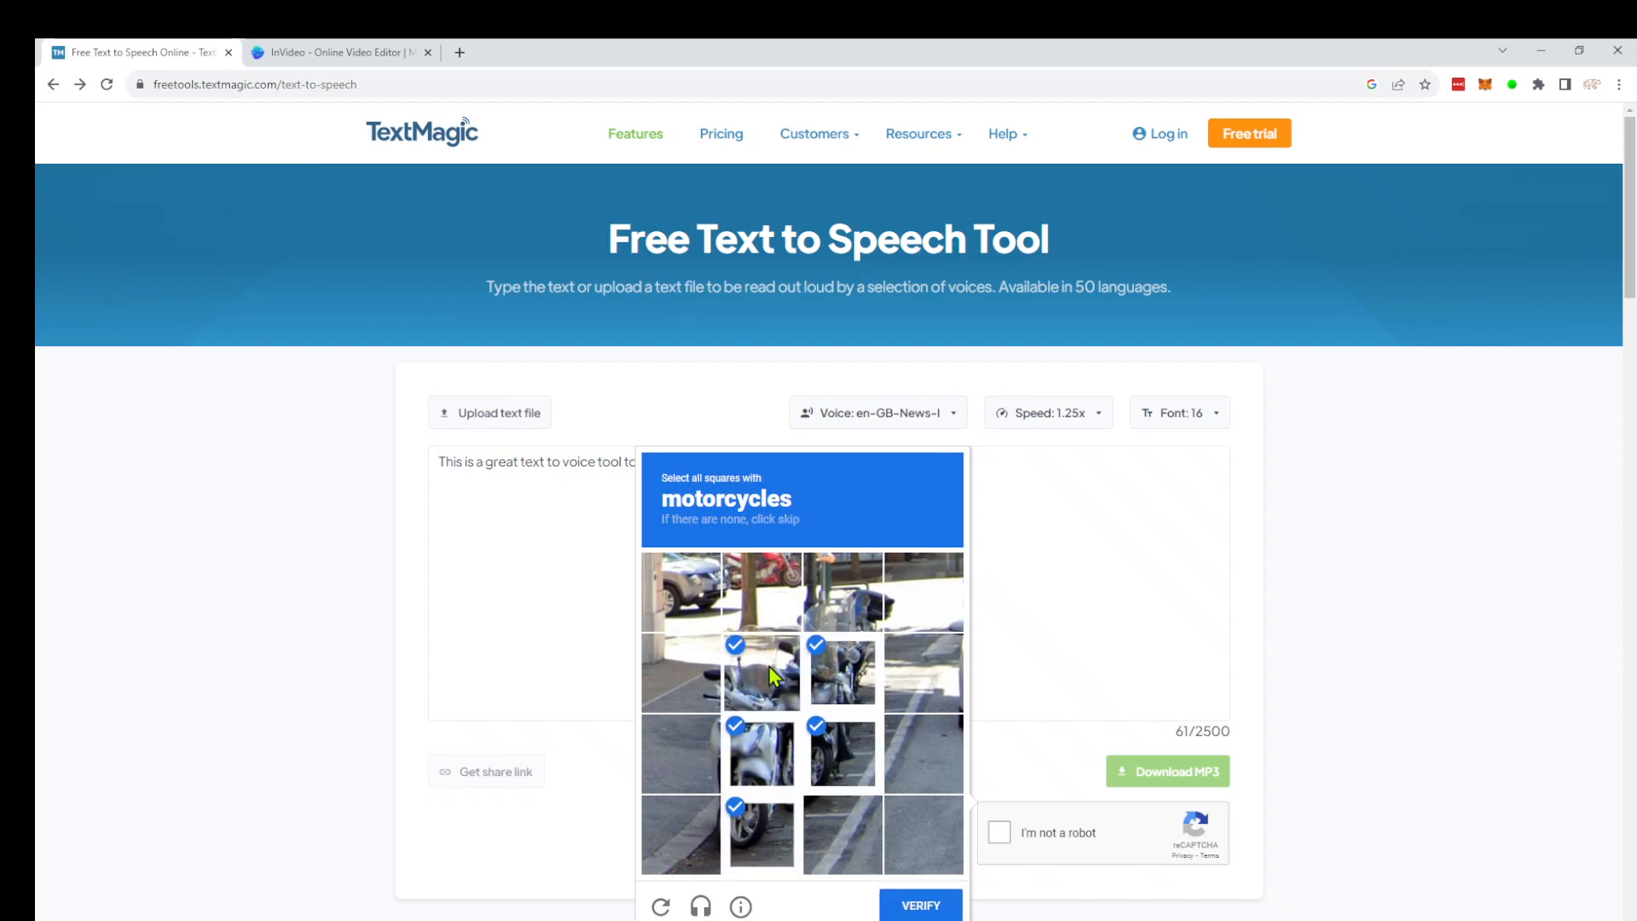
click(842, 592)
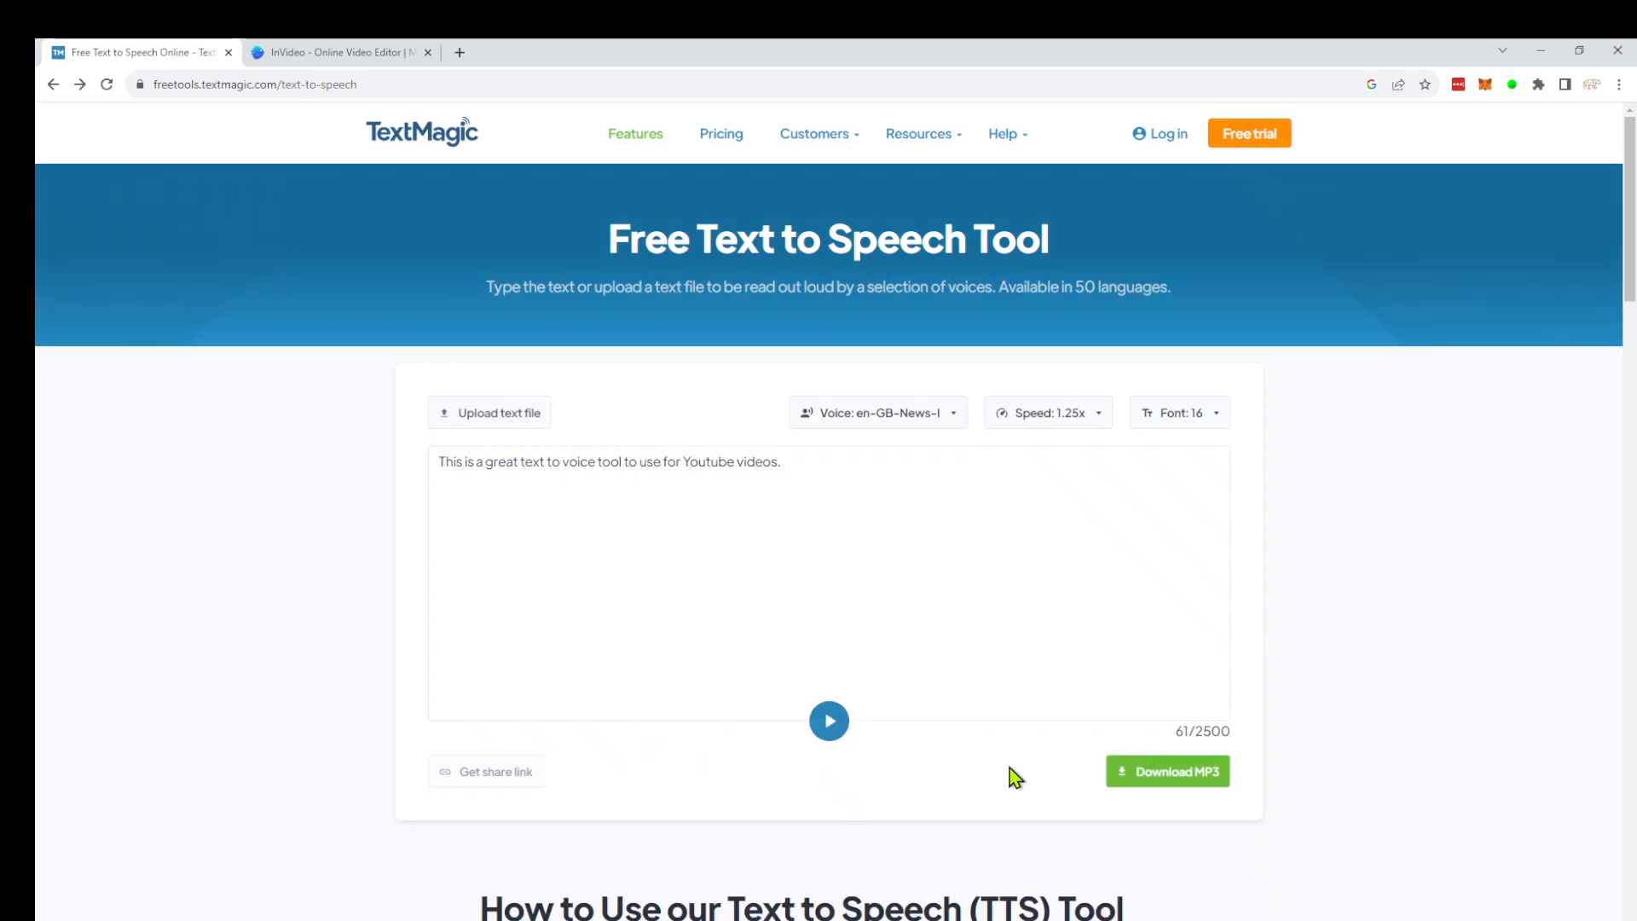
click(829, 723)
Step: Switch to InVideo, open the existing project 22816301 in the storyboard and play its first scene
click(329, 54)
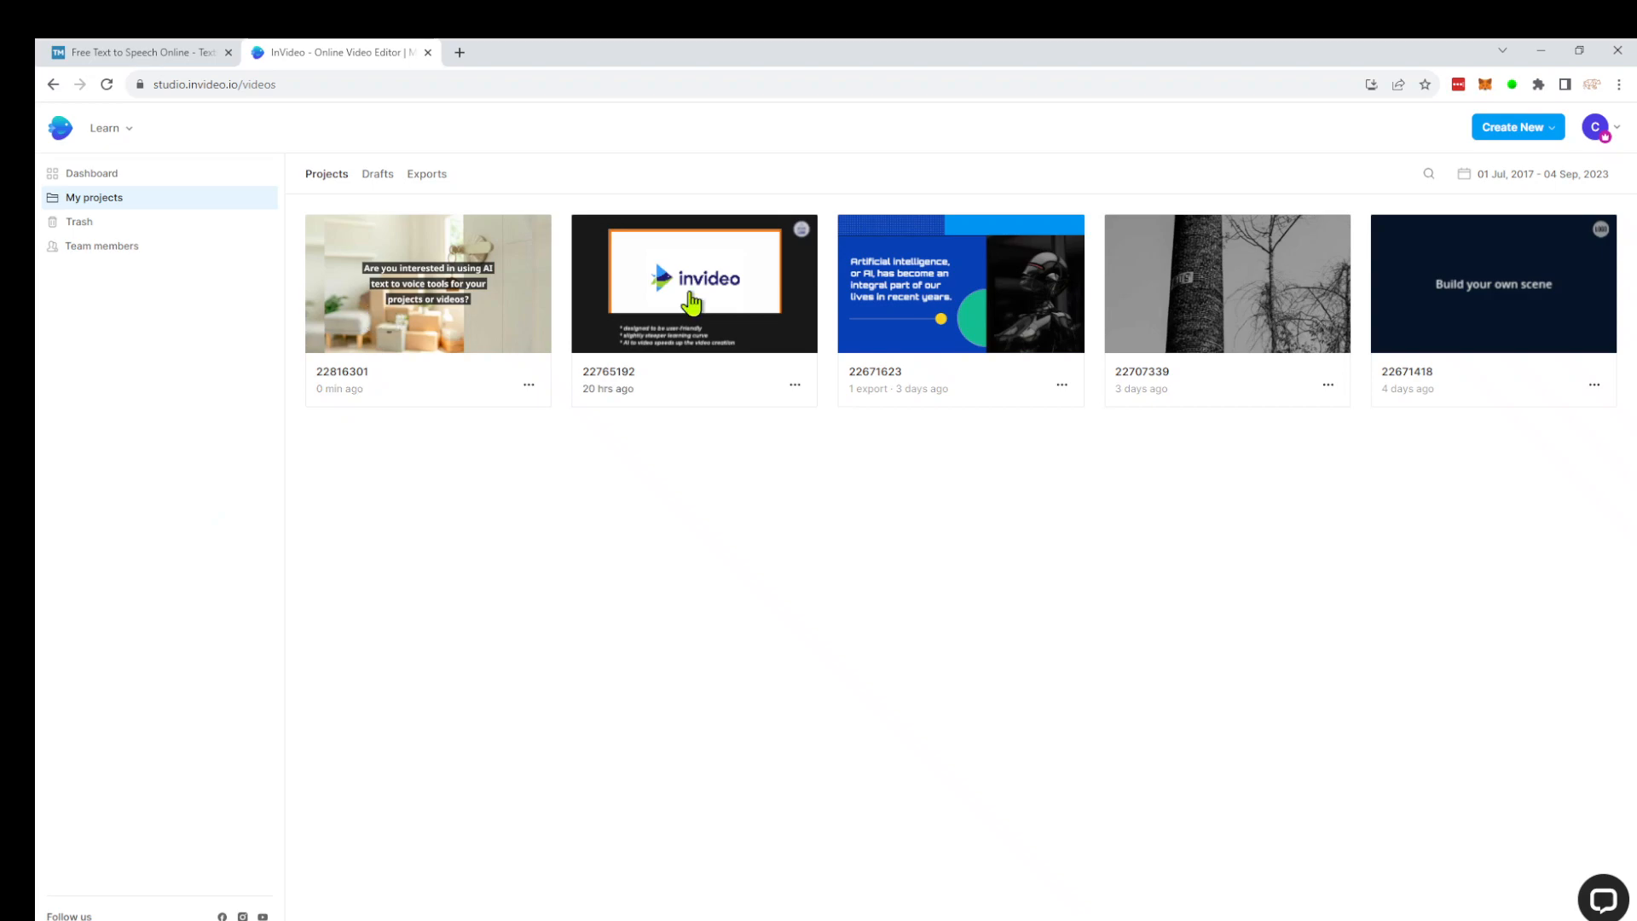
click(1549, 134)
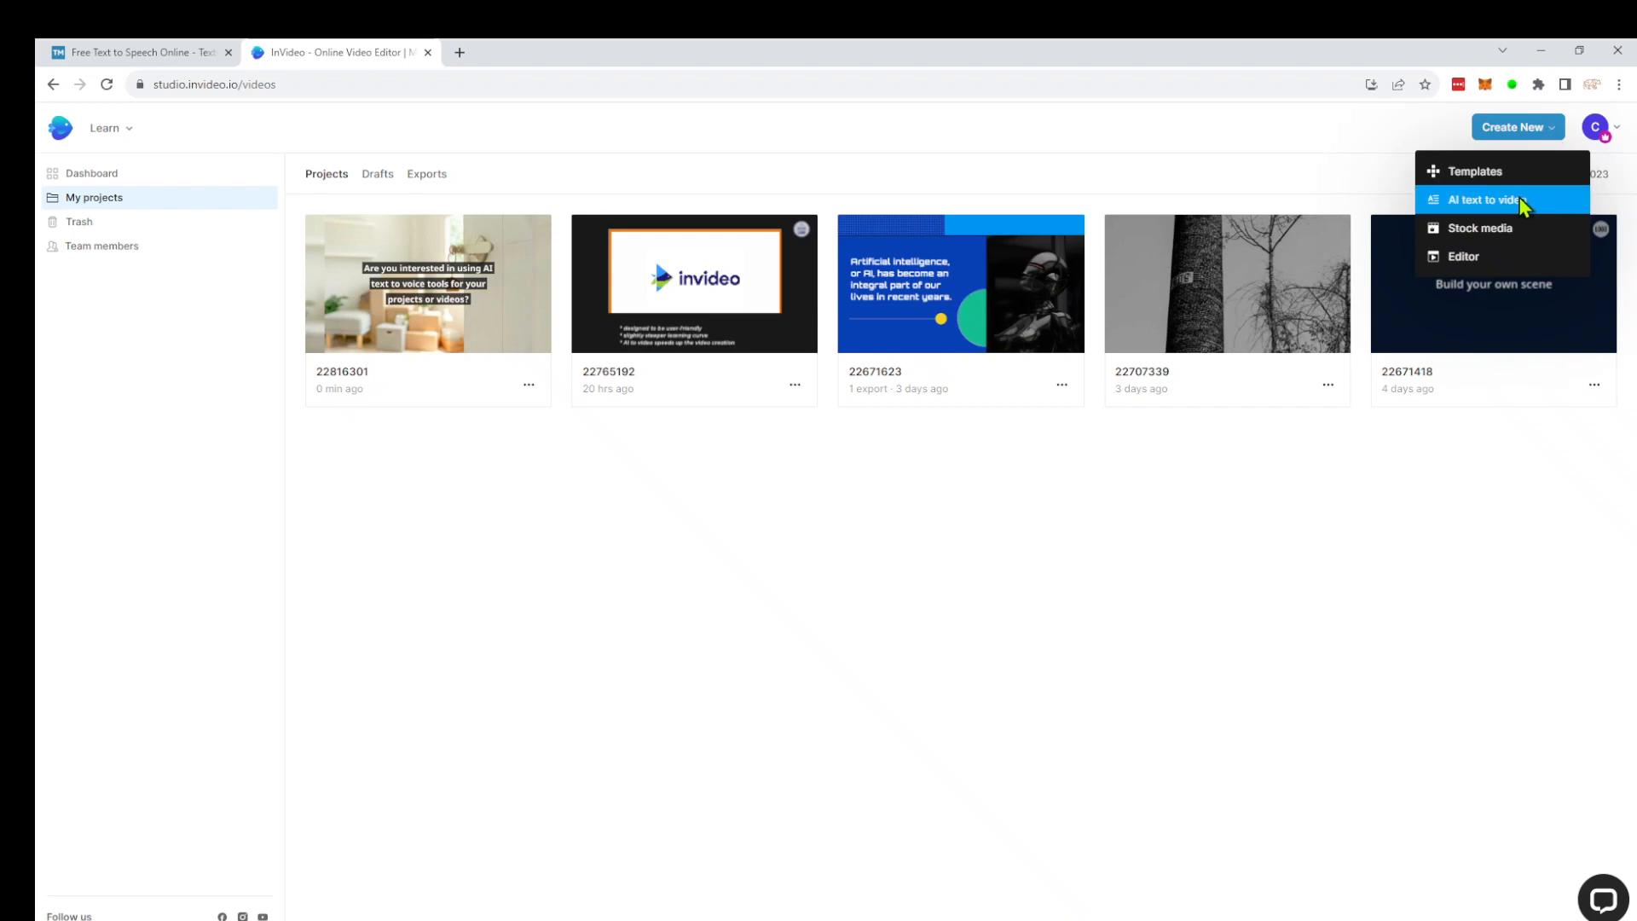
click(434, 303)
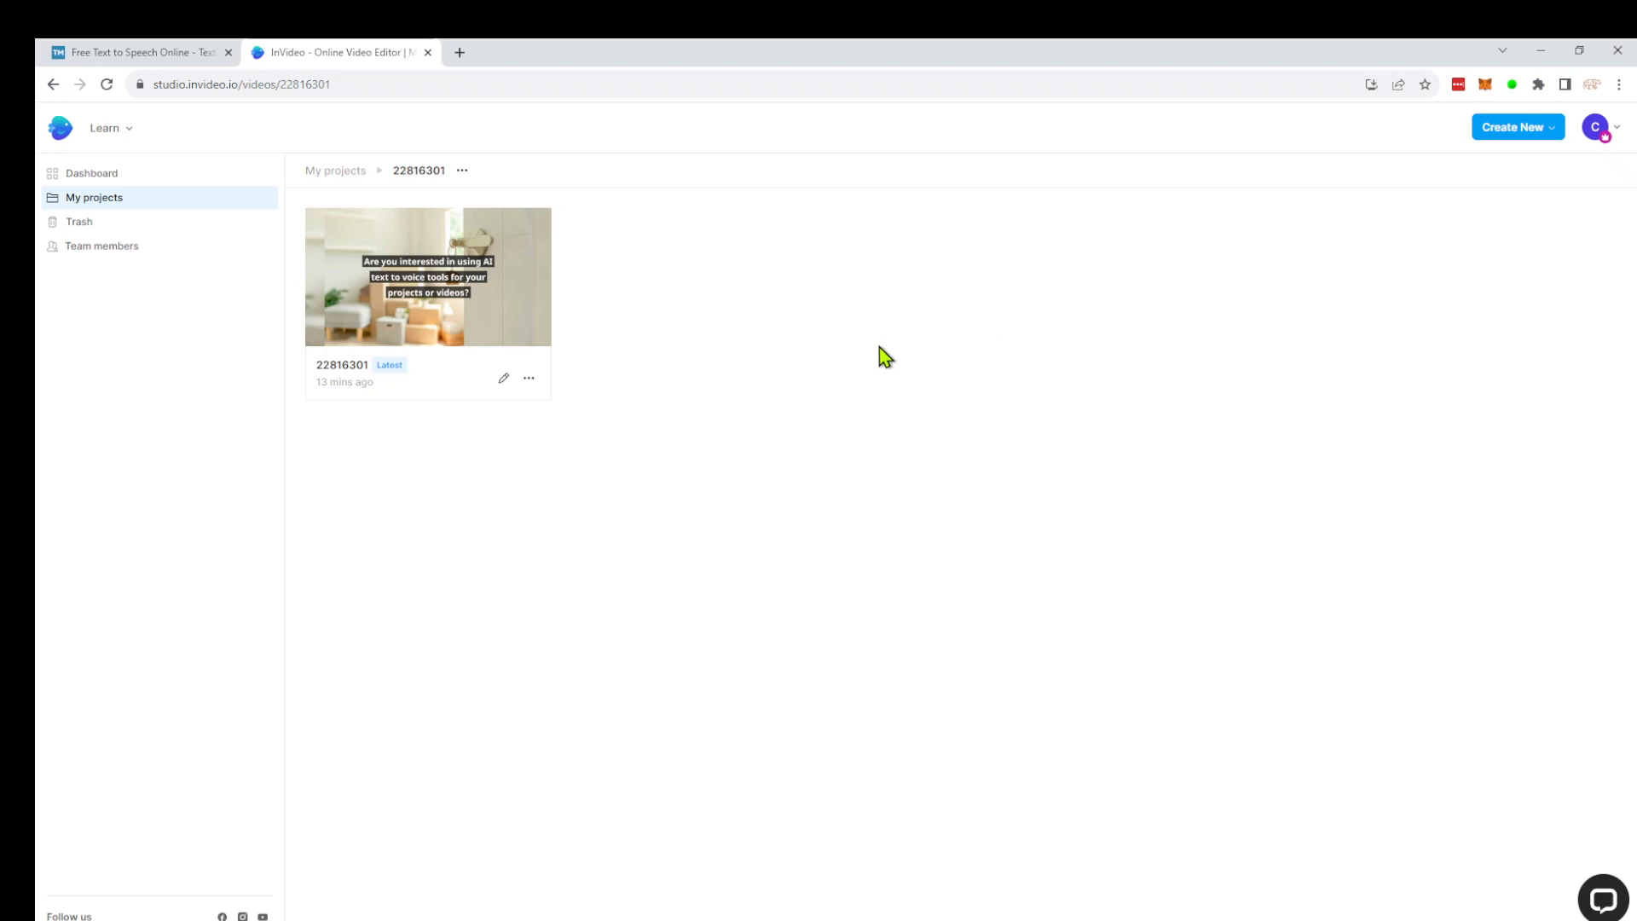
click(436, 290)
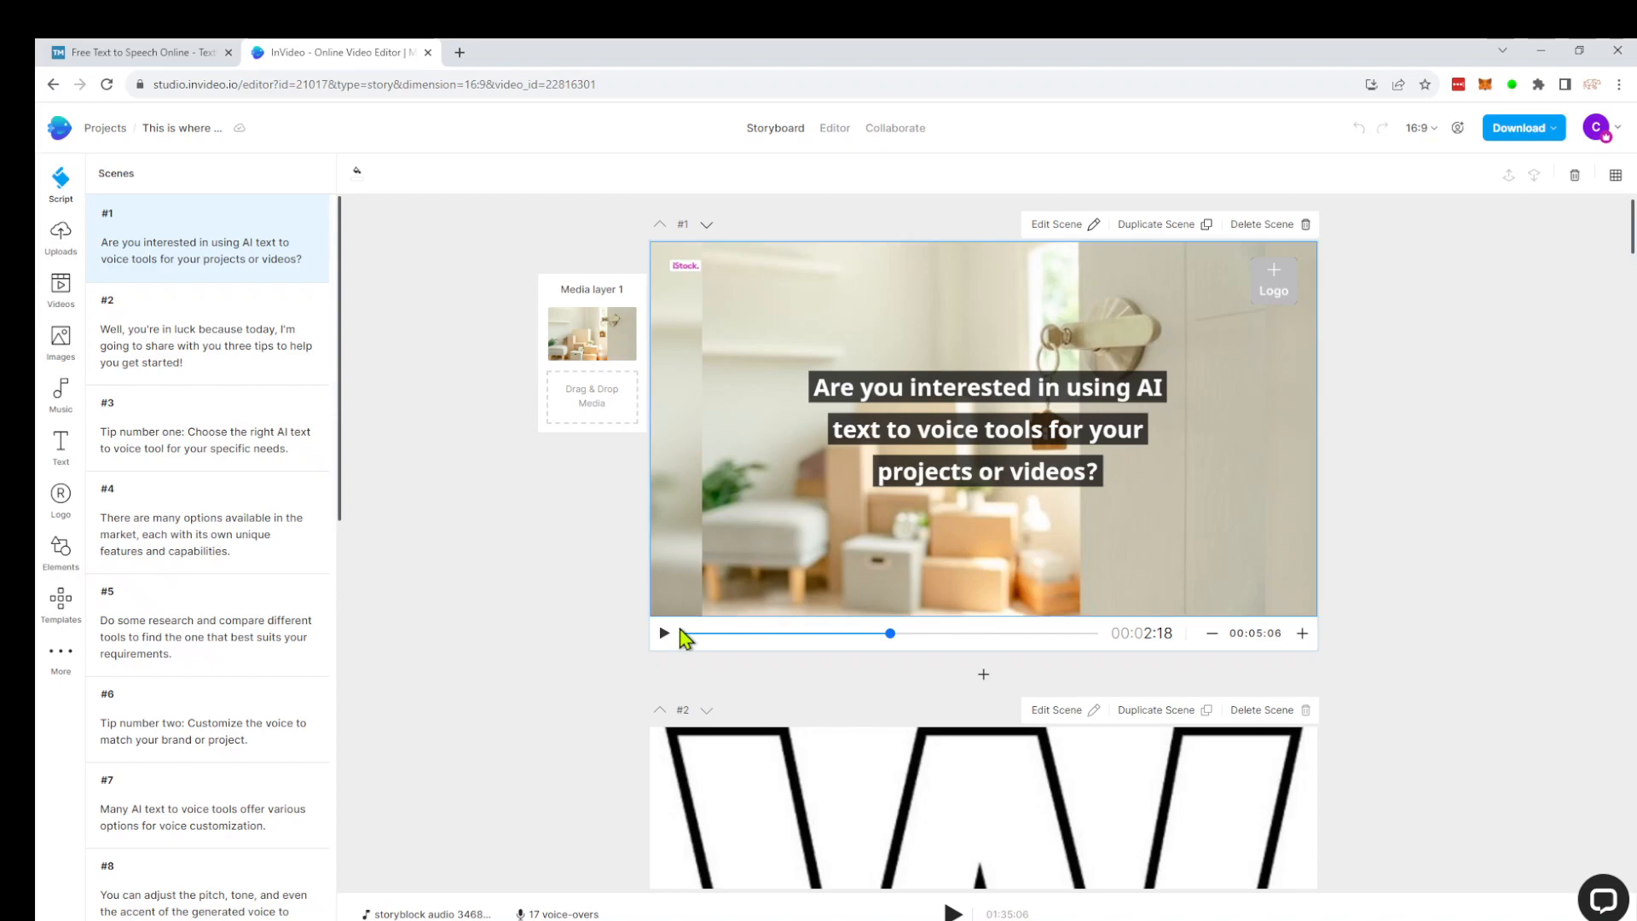
click(888, 633)
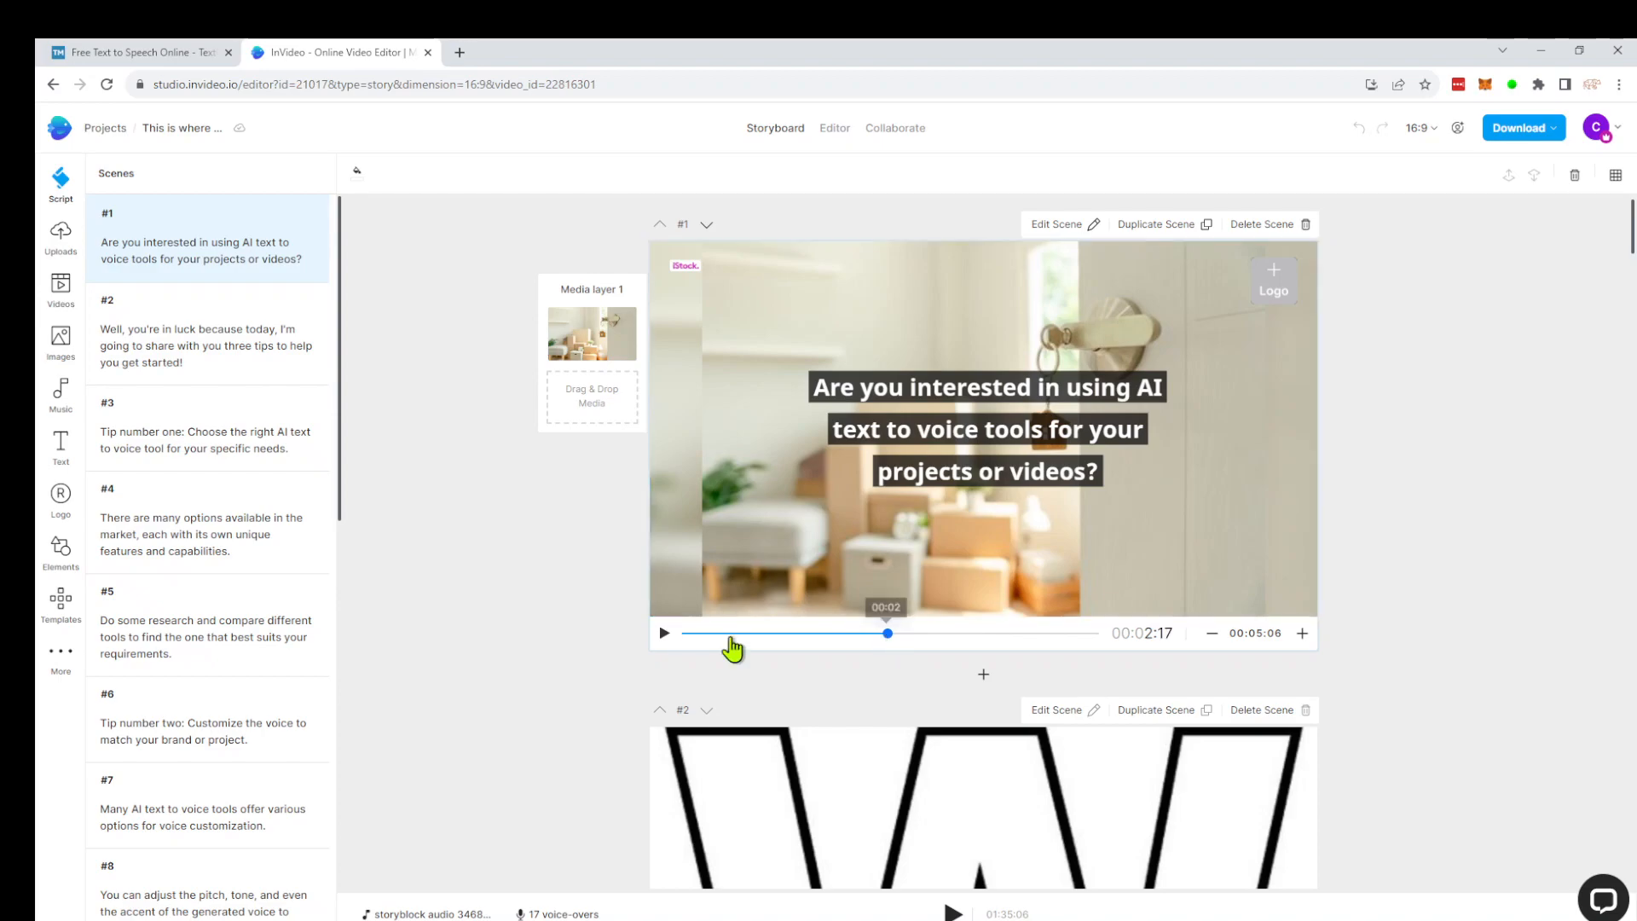
click(664, 633)
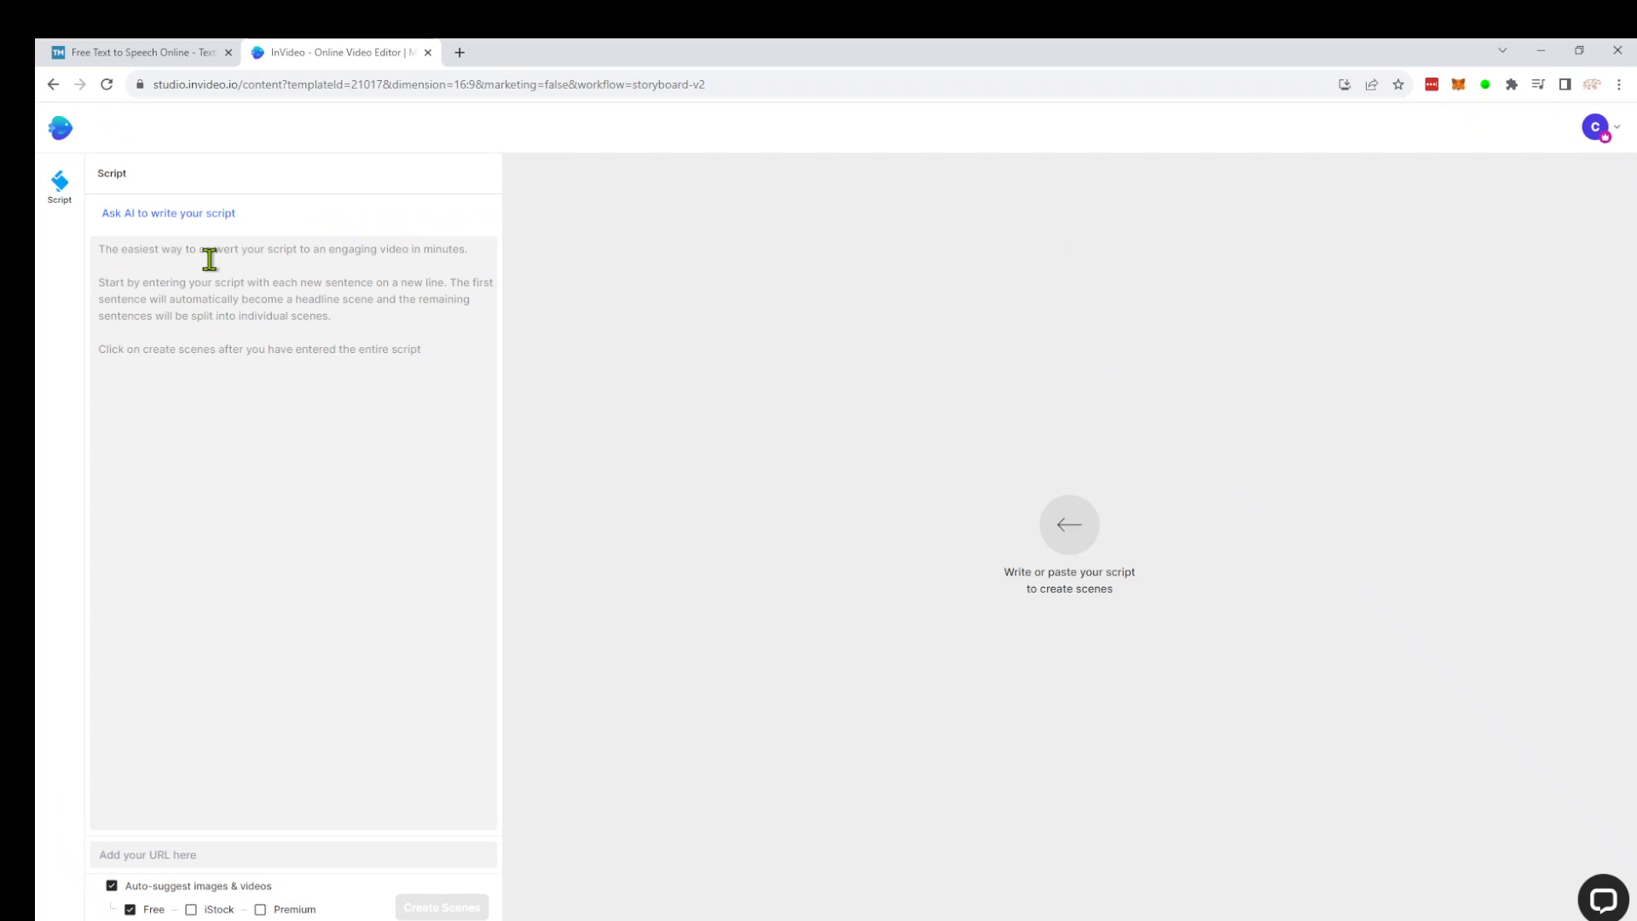
Step: Have AI generate a video script from the prompt "3 Ways To Clean Your House"
click(187, 220)
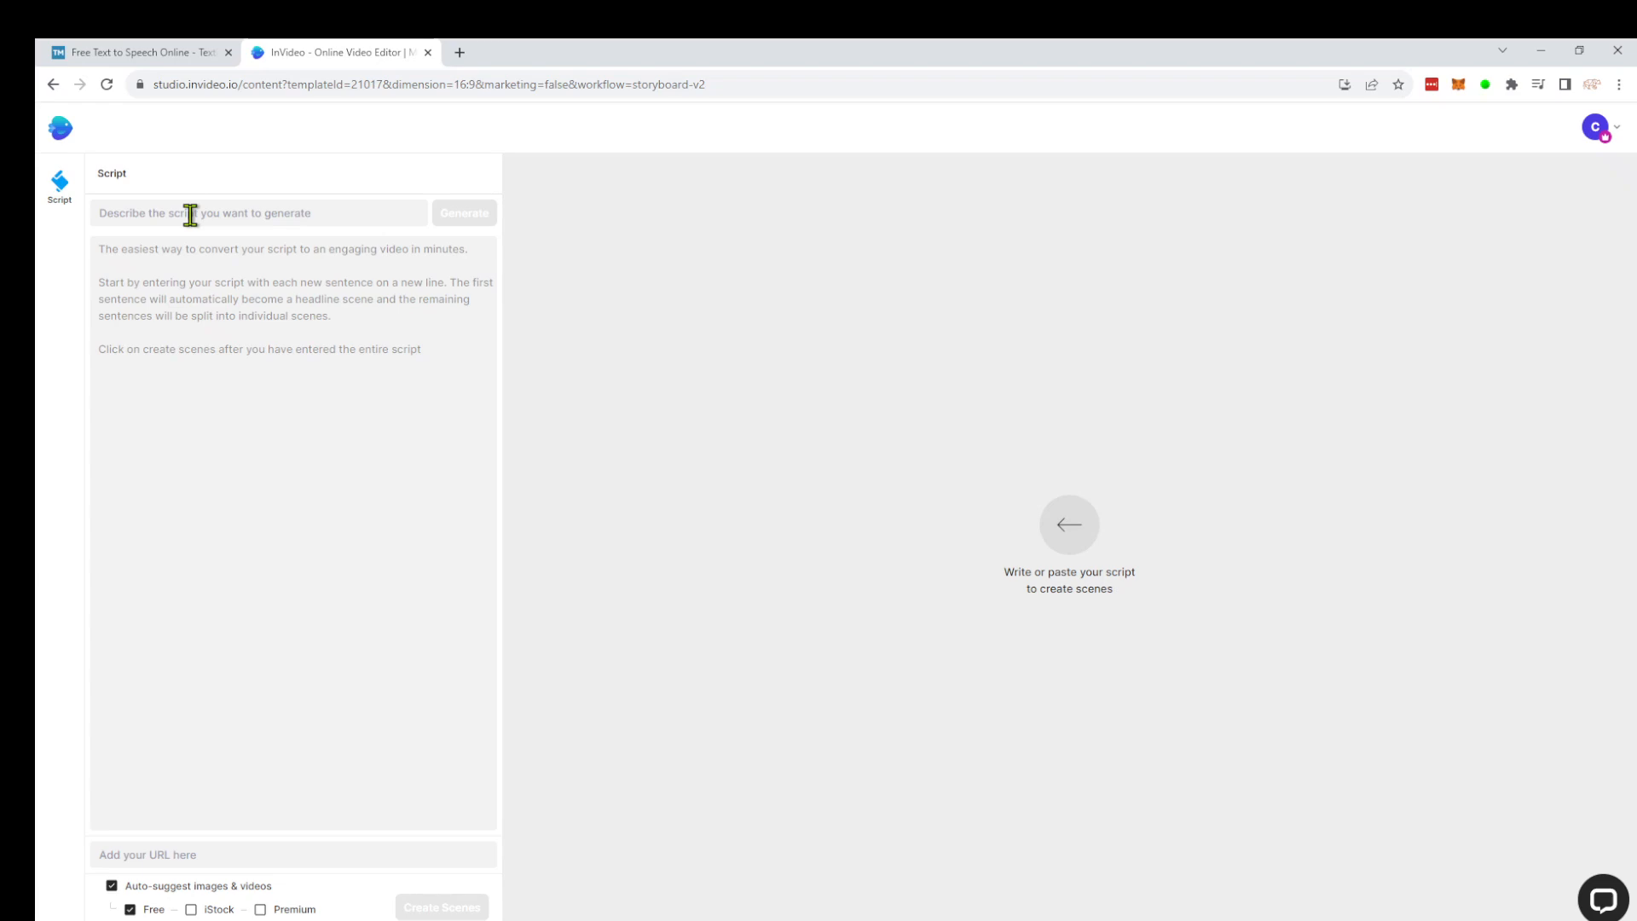
click(248, 213)
text(3 Ways To Clean Your House)
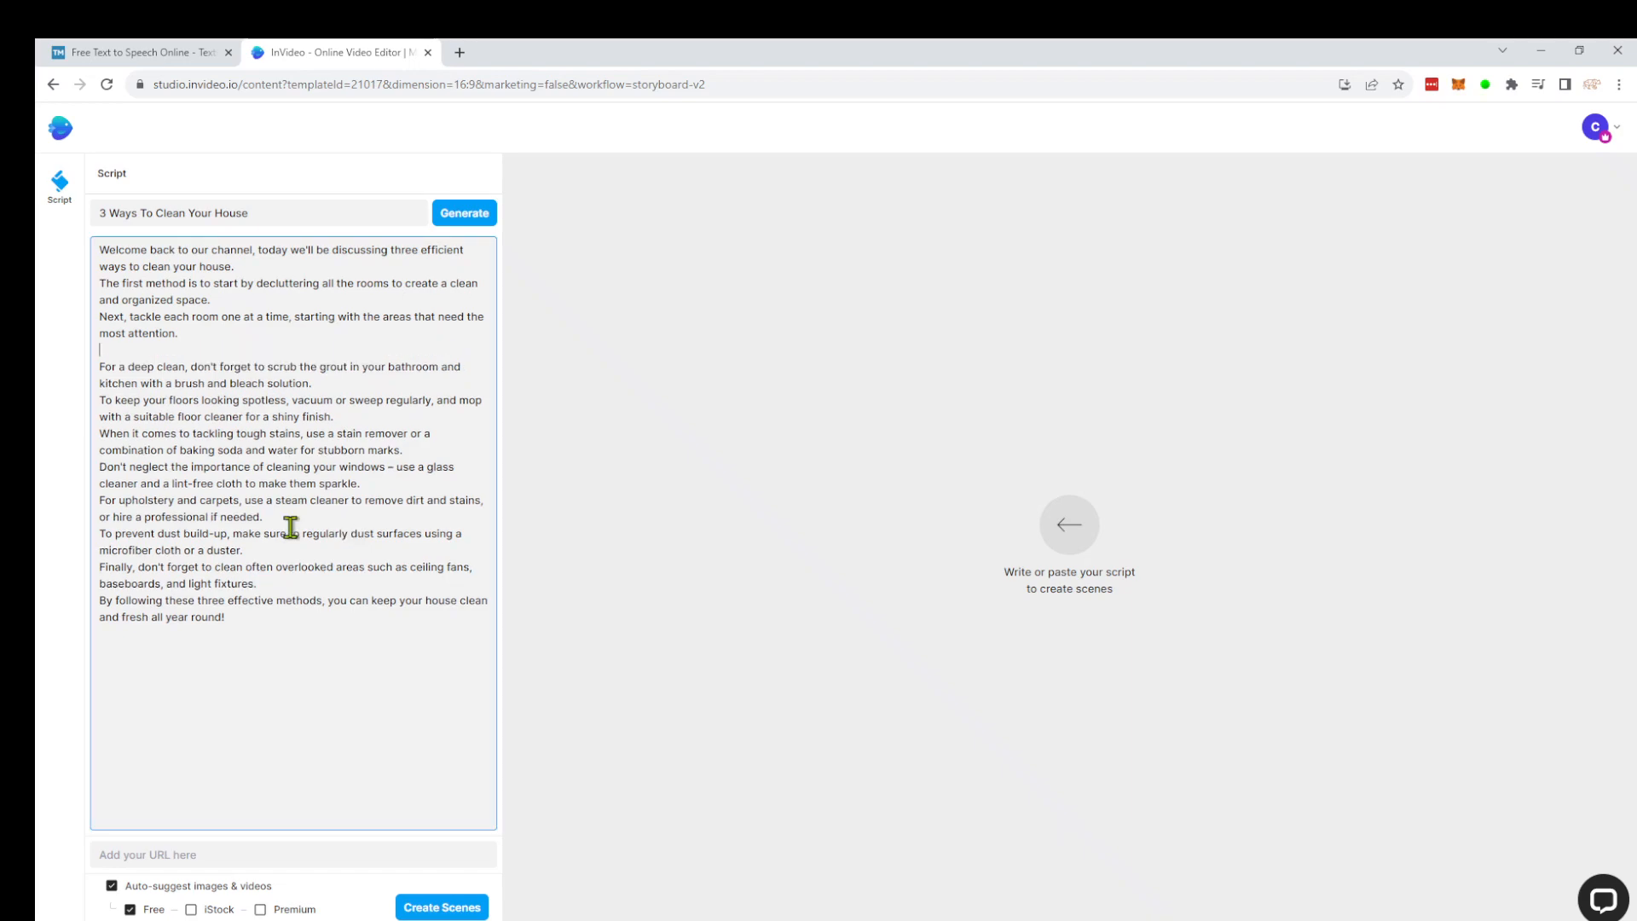
Step: Shorten the script to its first four sentences, create scenes from it with Free, iStock and Premium media, and preview the first scene
drag(225, 600, 73, 419)
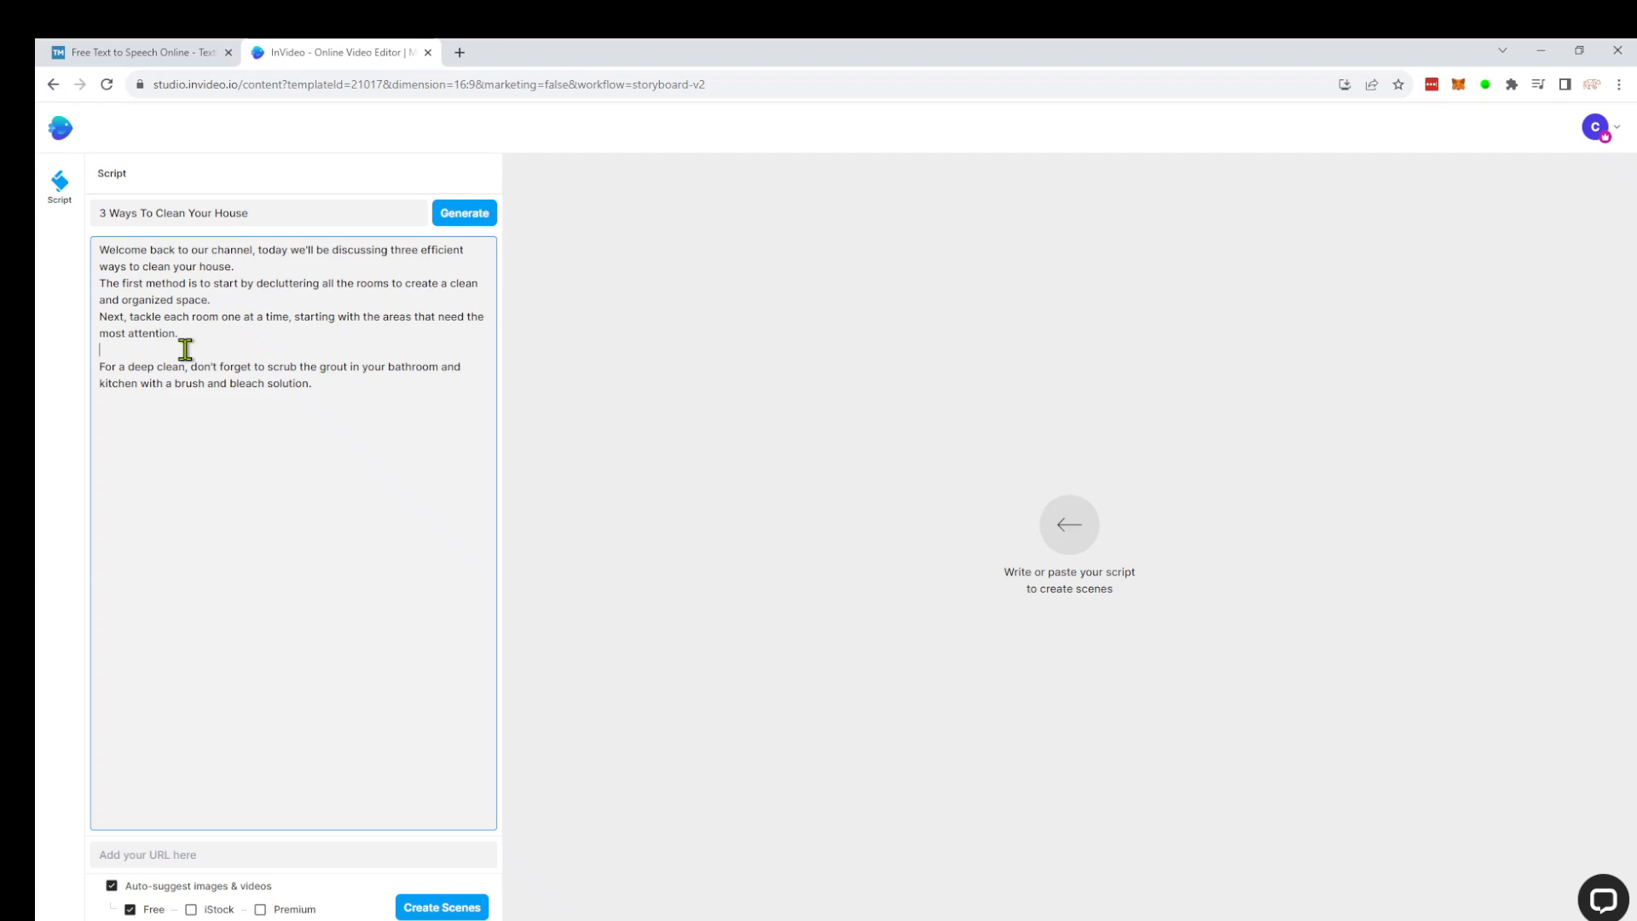
key(Delete)
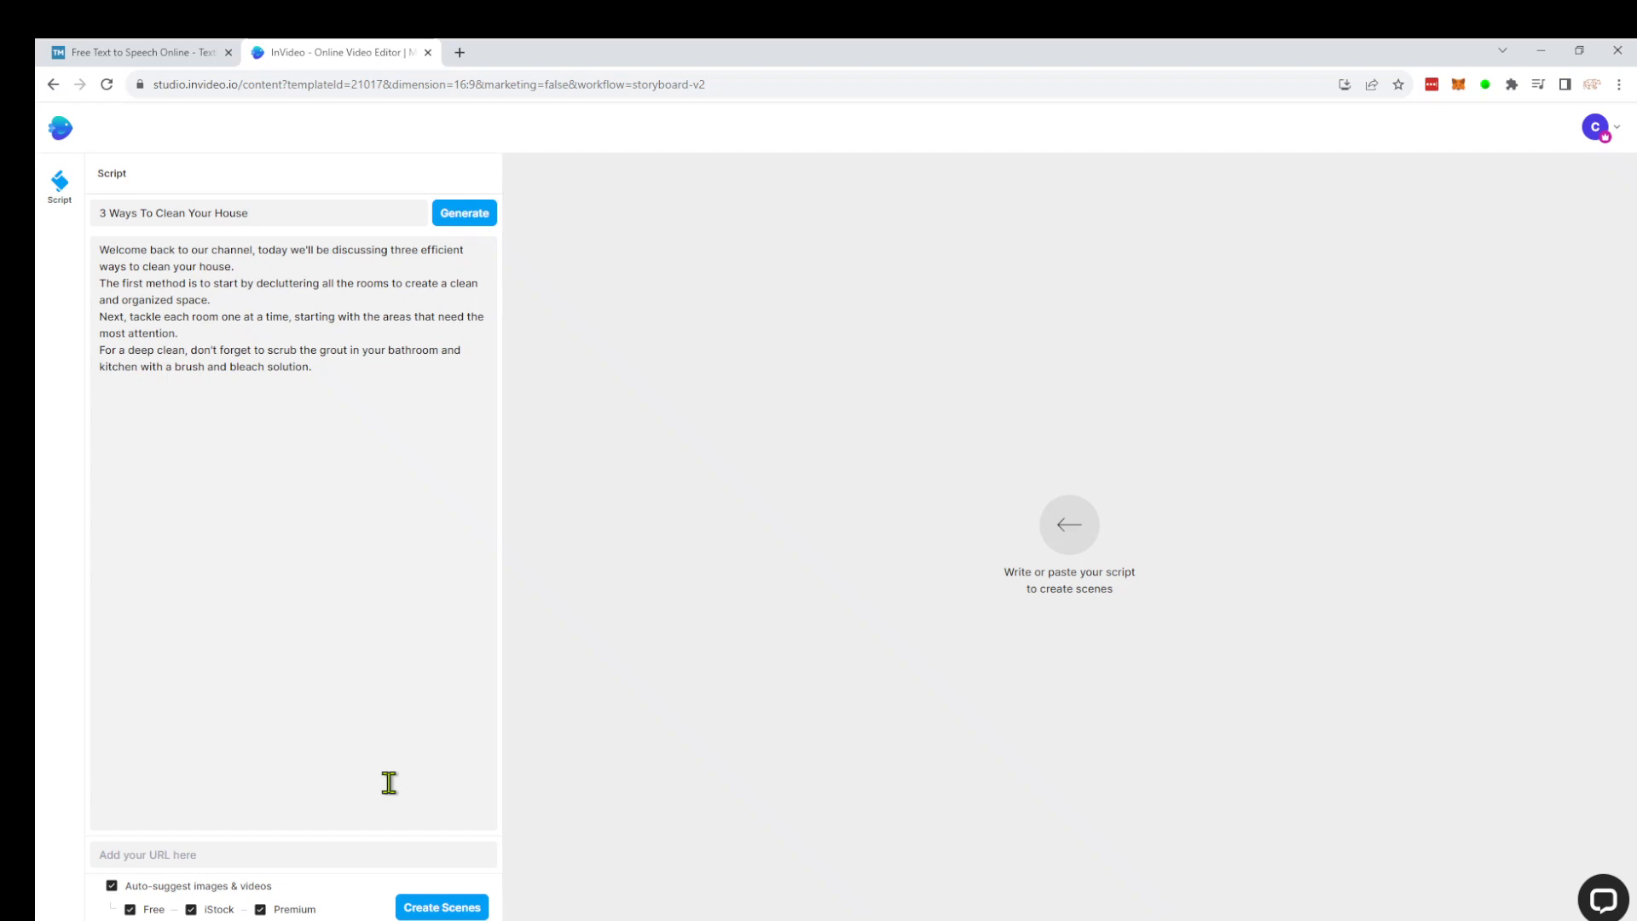
click(442, 907)
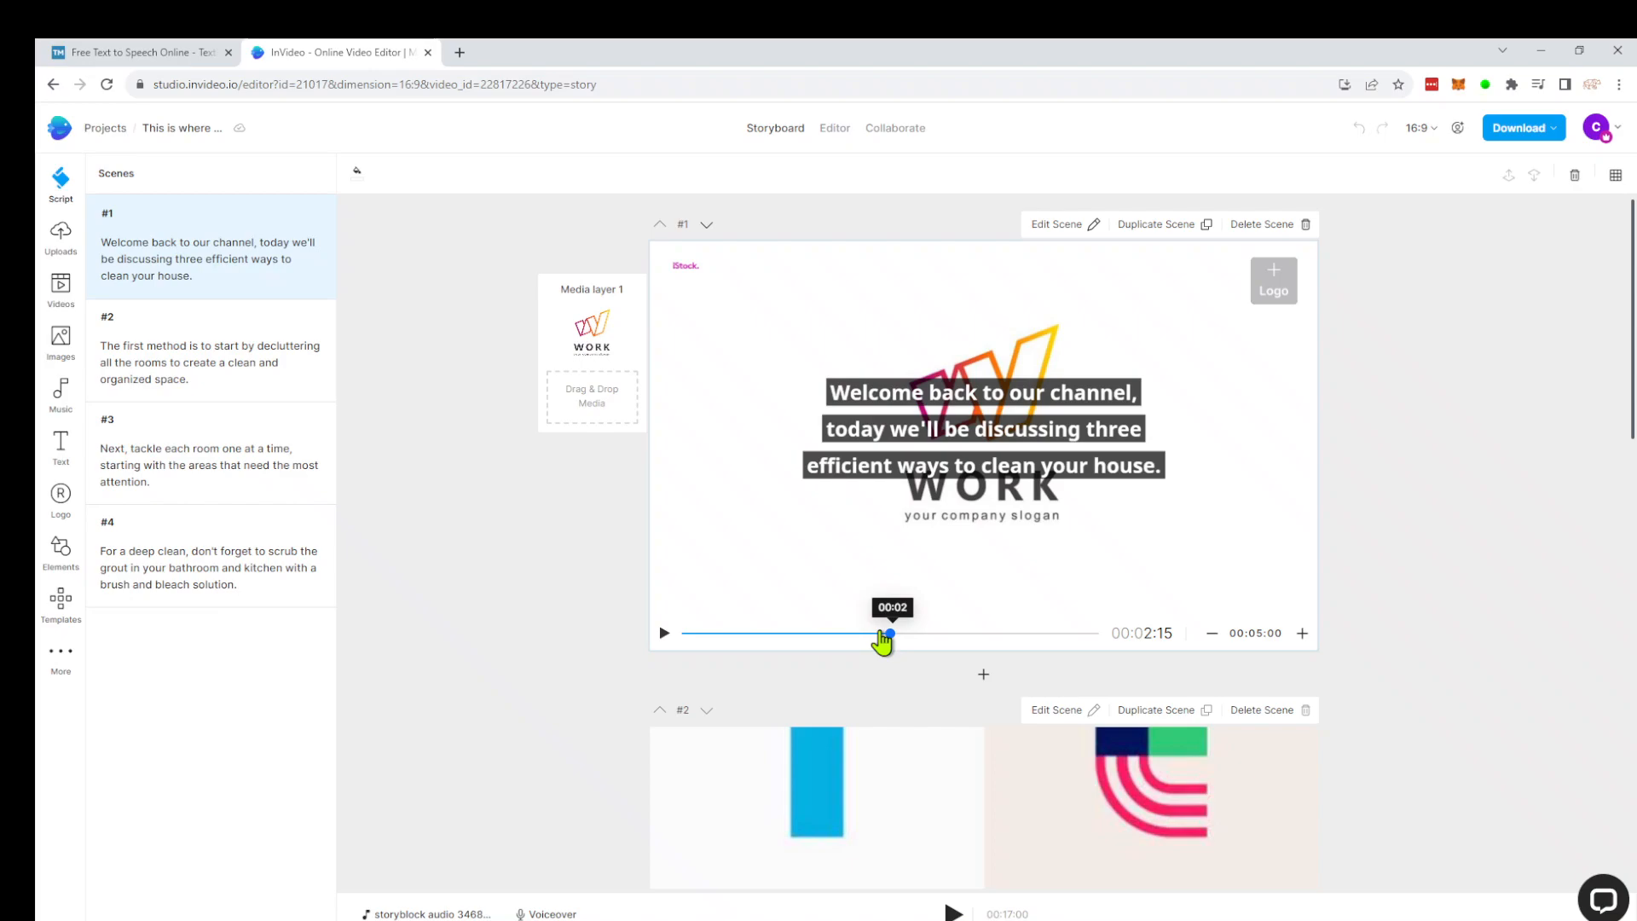
click(664, 632)
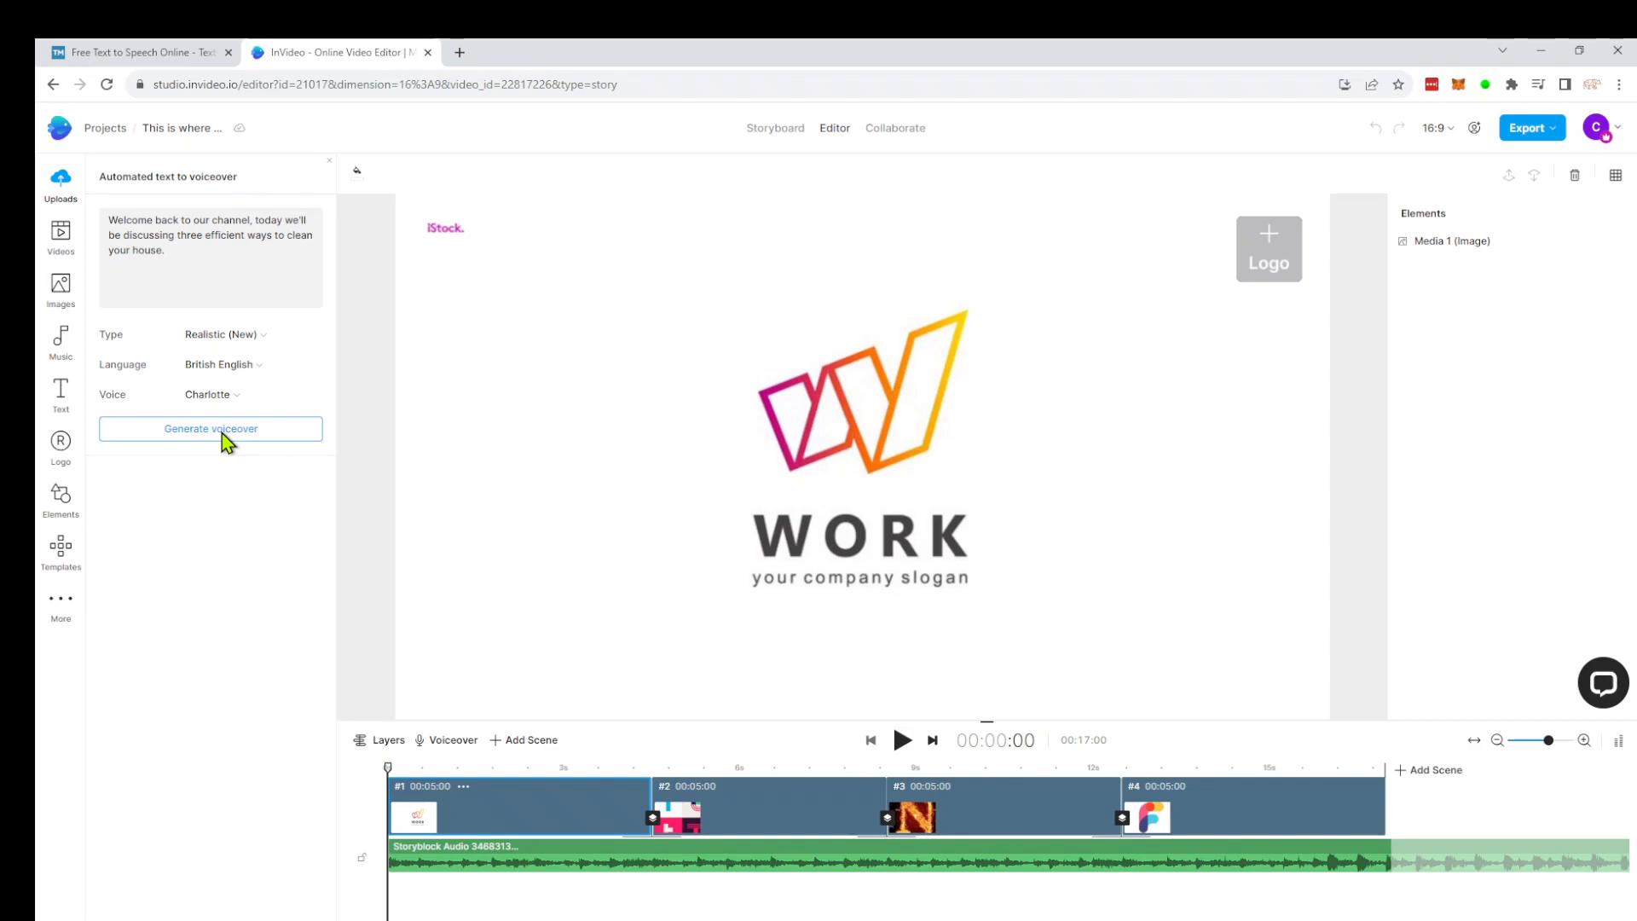
Step: Generate the automated voiceover with the Realistic (New) type, British English and the Charlotte voice, and preview the start of the video
click(225, 436)
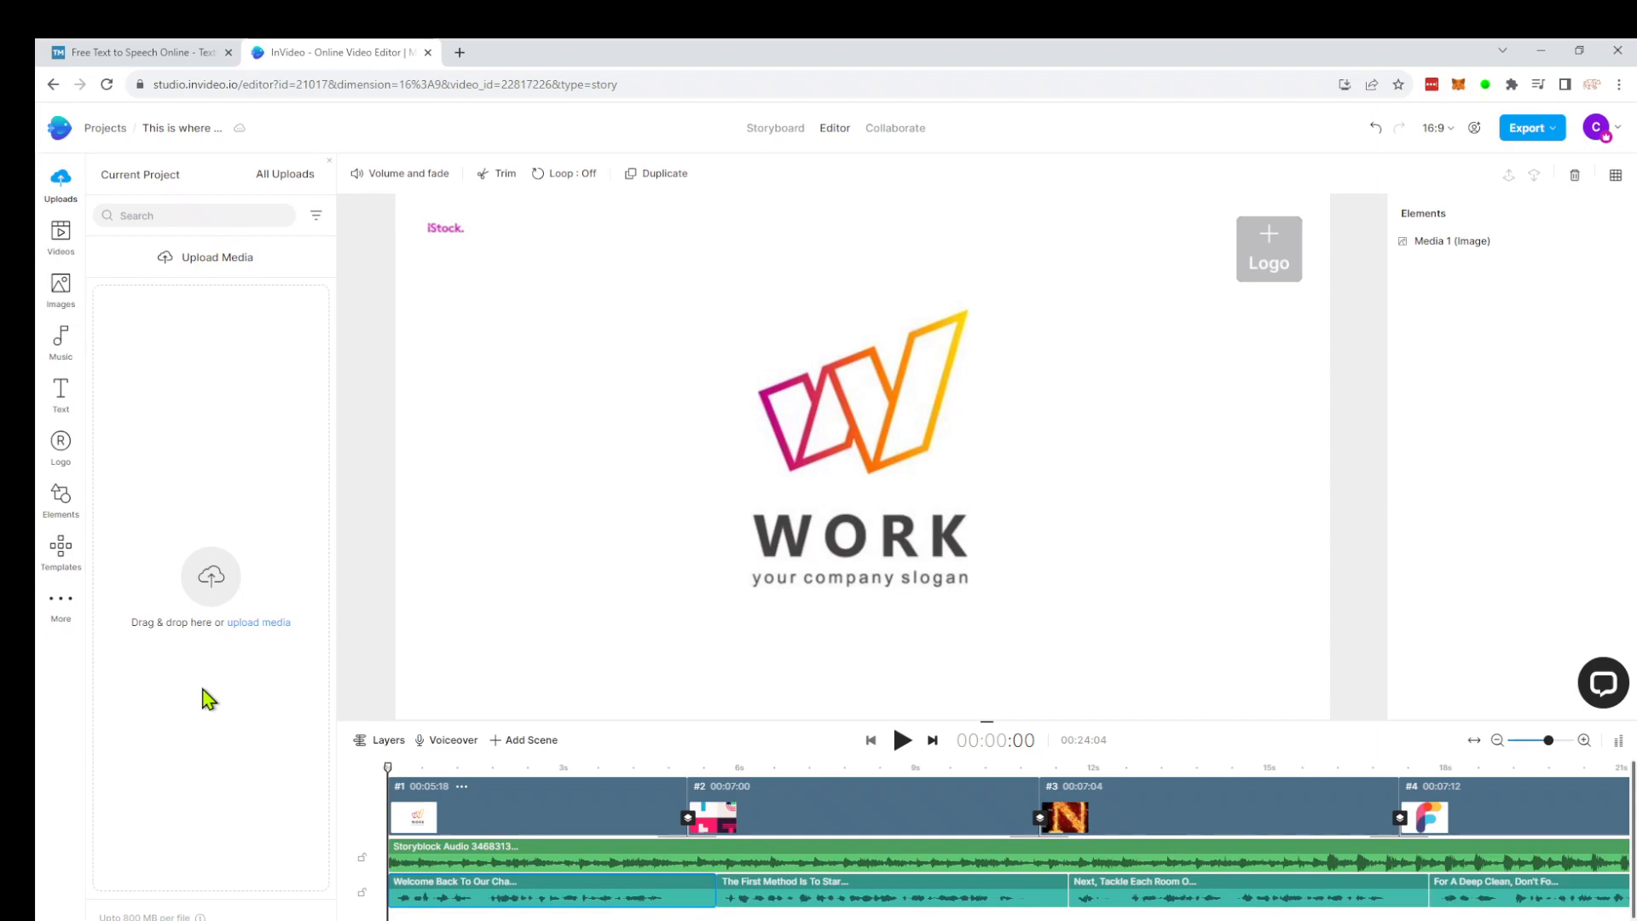
click(902, 741)
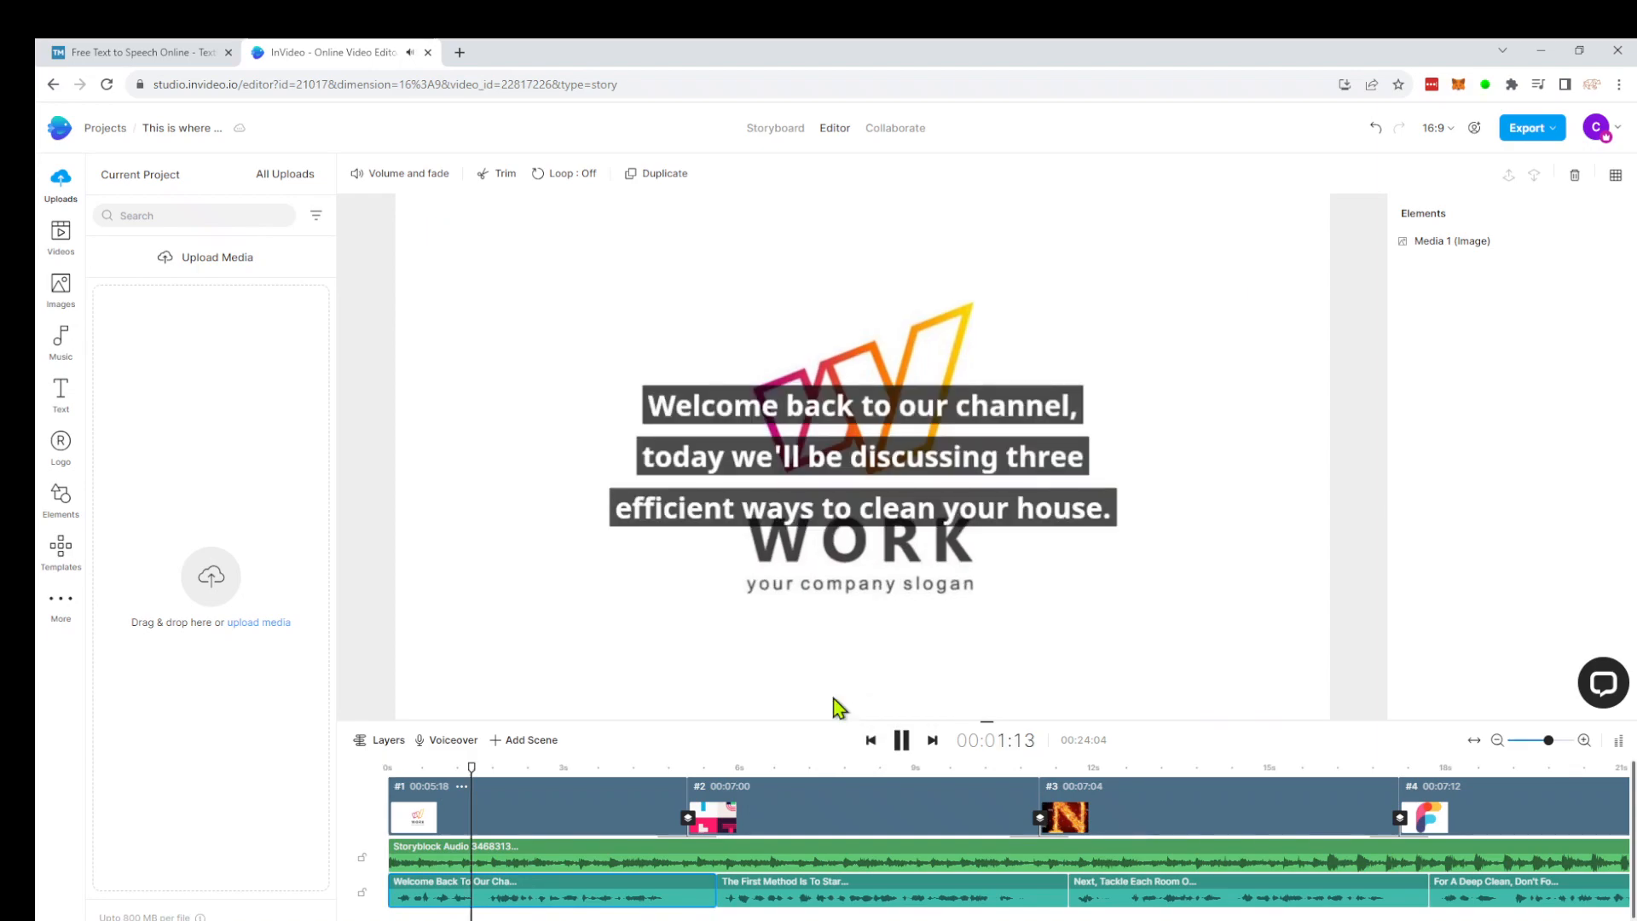
click(420, 776)
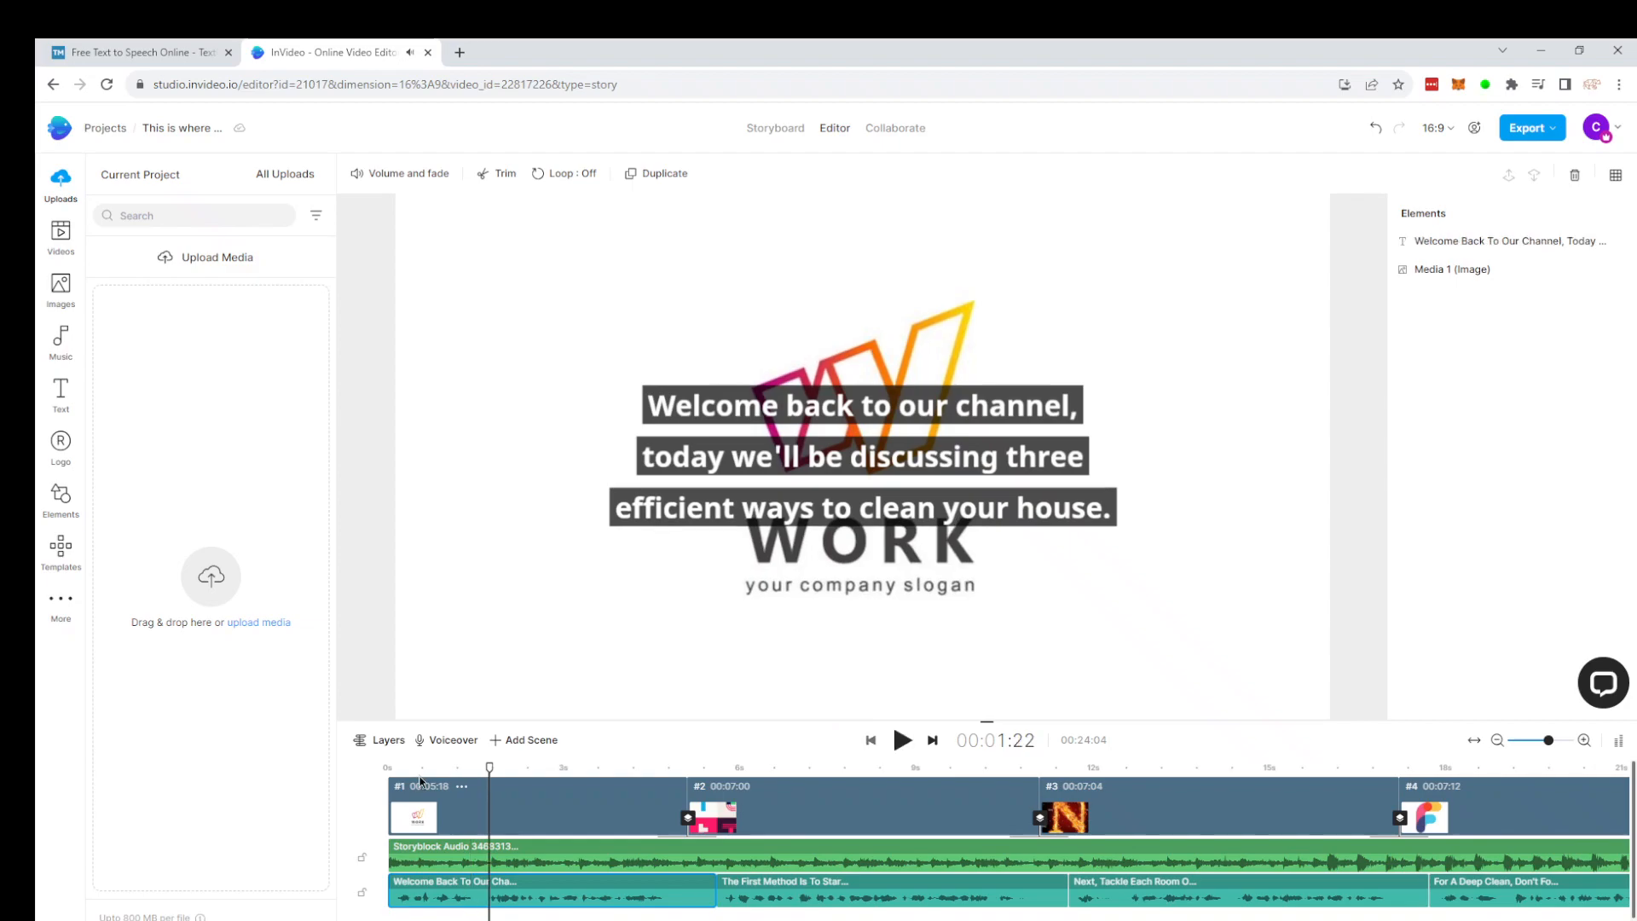